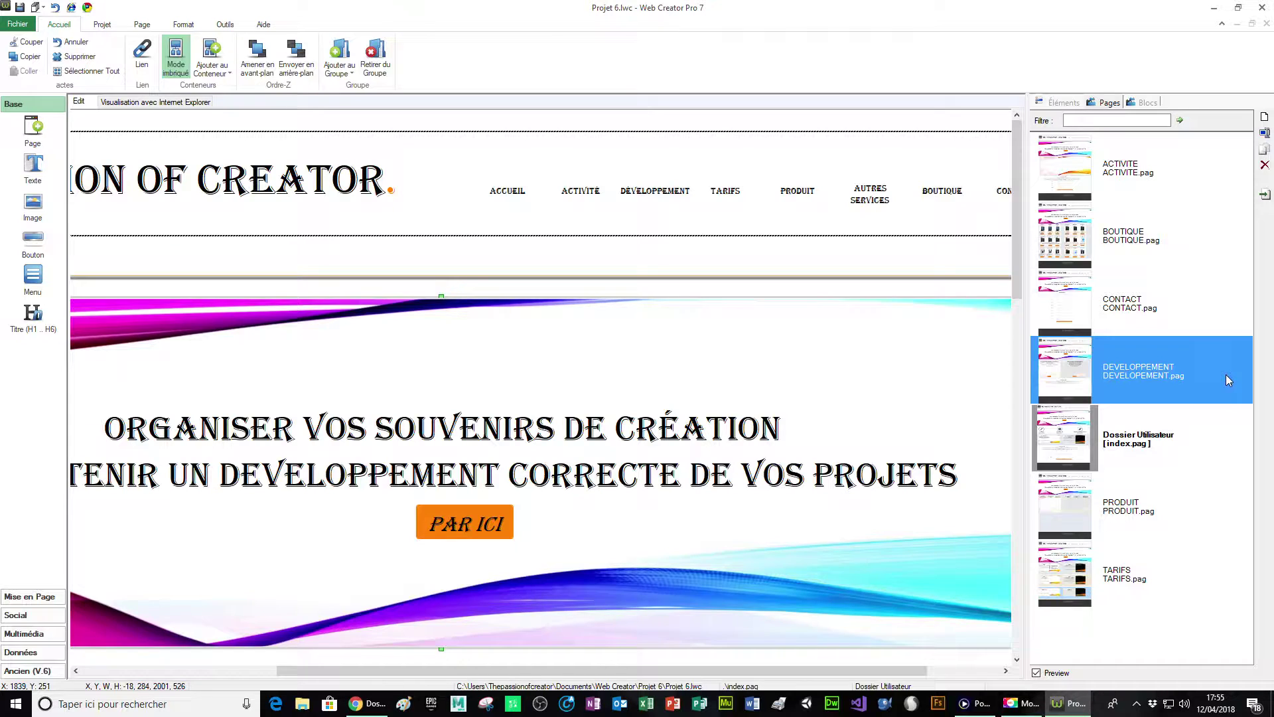
# - Open the DEVELOPPEMENT page for editing and save the changes to the current page
pyautogui.rightClick(1130, 376)
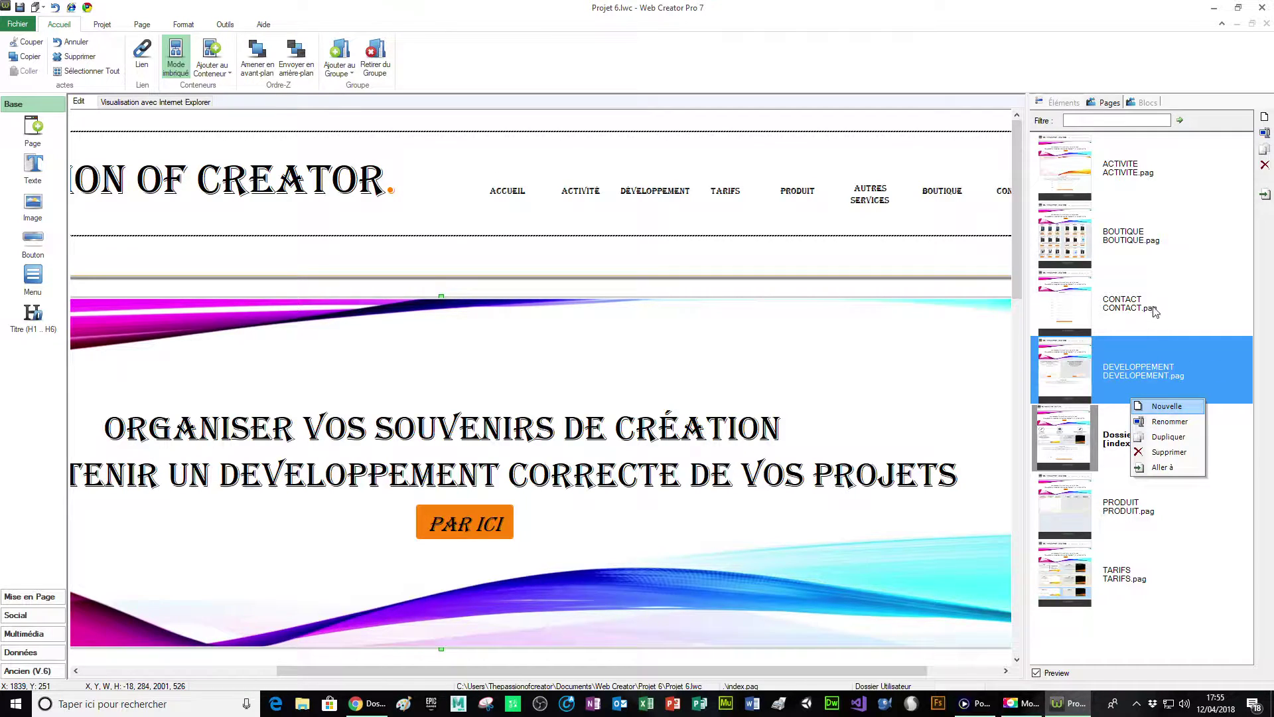
pyautogui.click(1169, 362)
pyautogui.doubleClick(1169, 364)
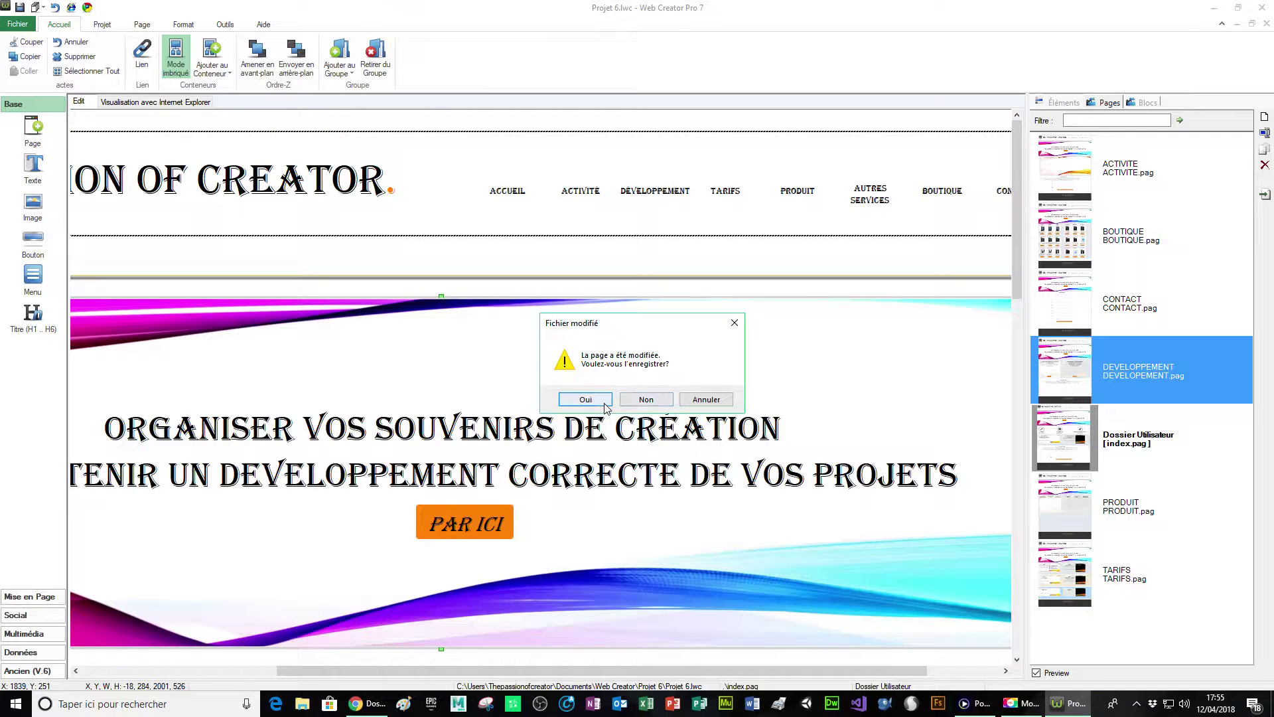
pyautogui.click(604, 403)
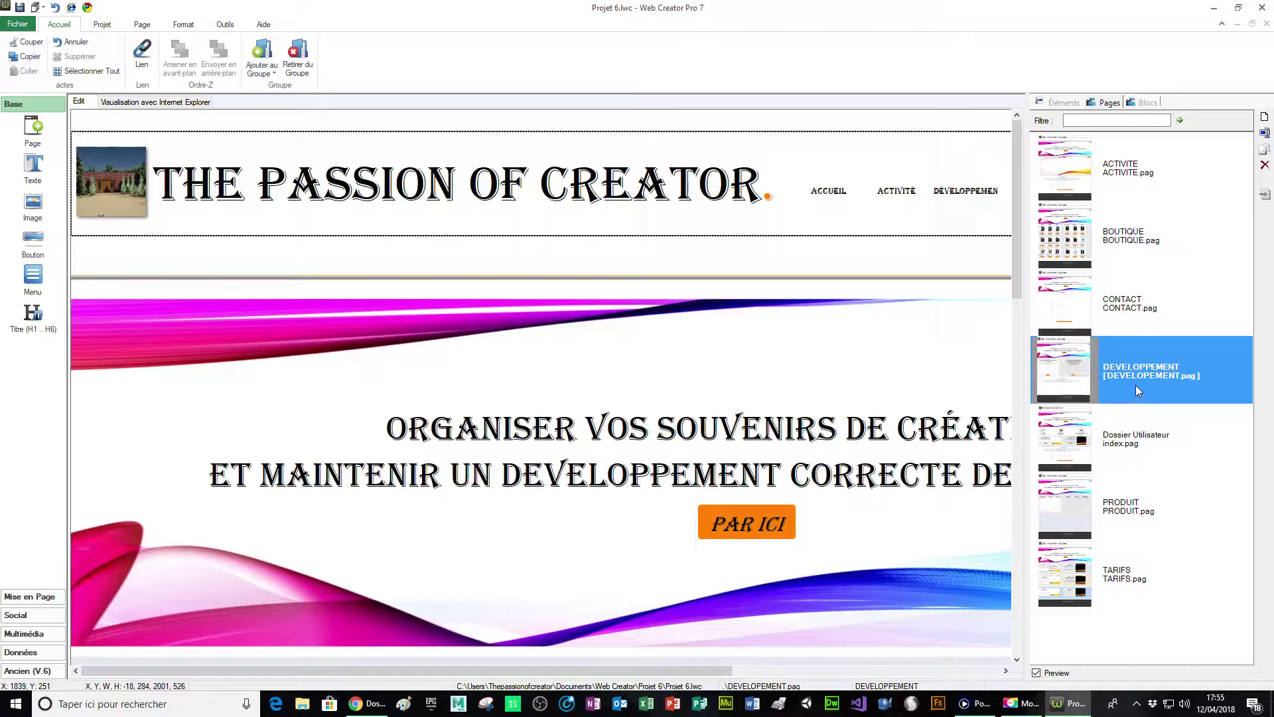
# - Set the DEVELOPPEMENT page's title to "dsqcshhsdfvihsf" and save the page
pyautogui.click(1062, 104)
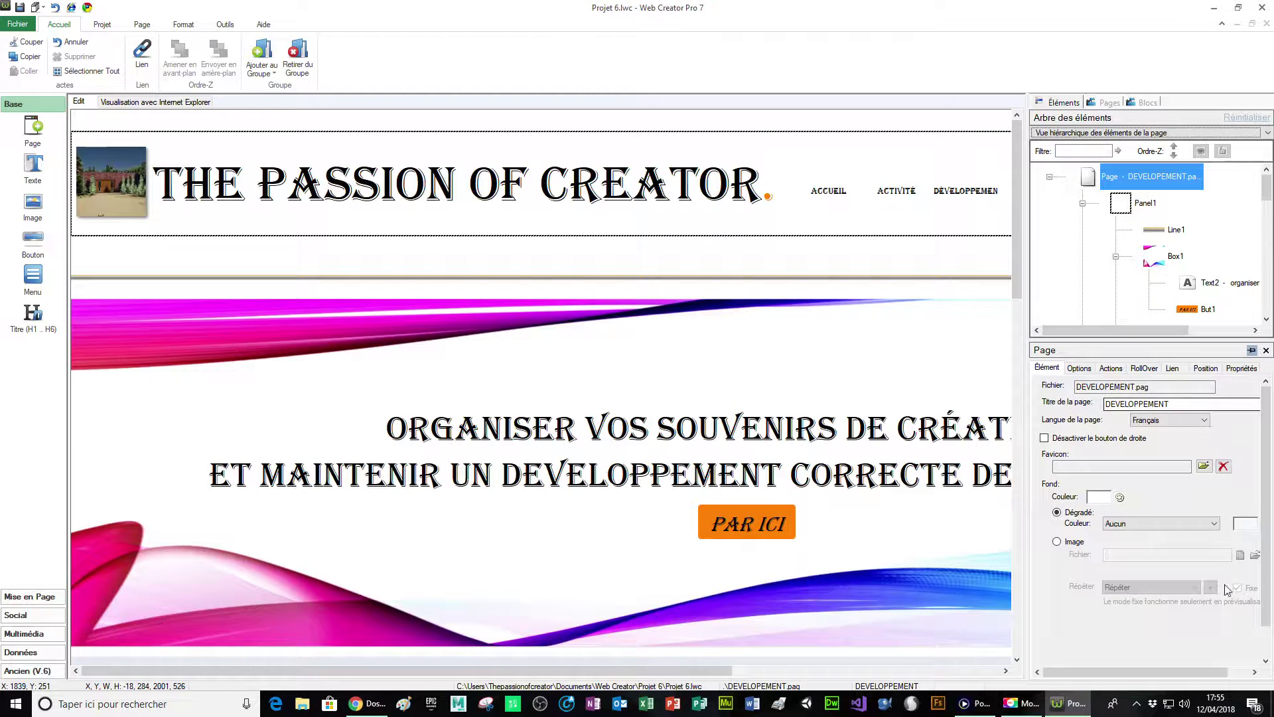
pyautogui.moveTo(1190, 672); pyautogui.dragTo(1255, 660)
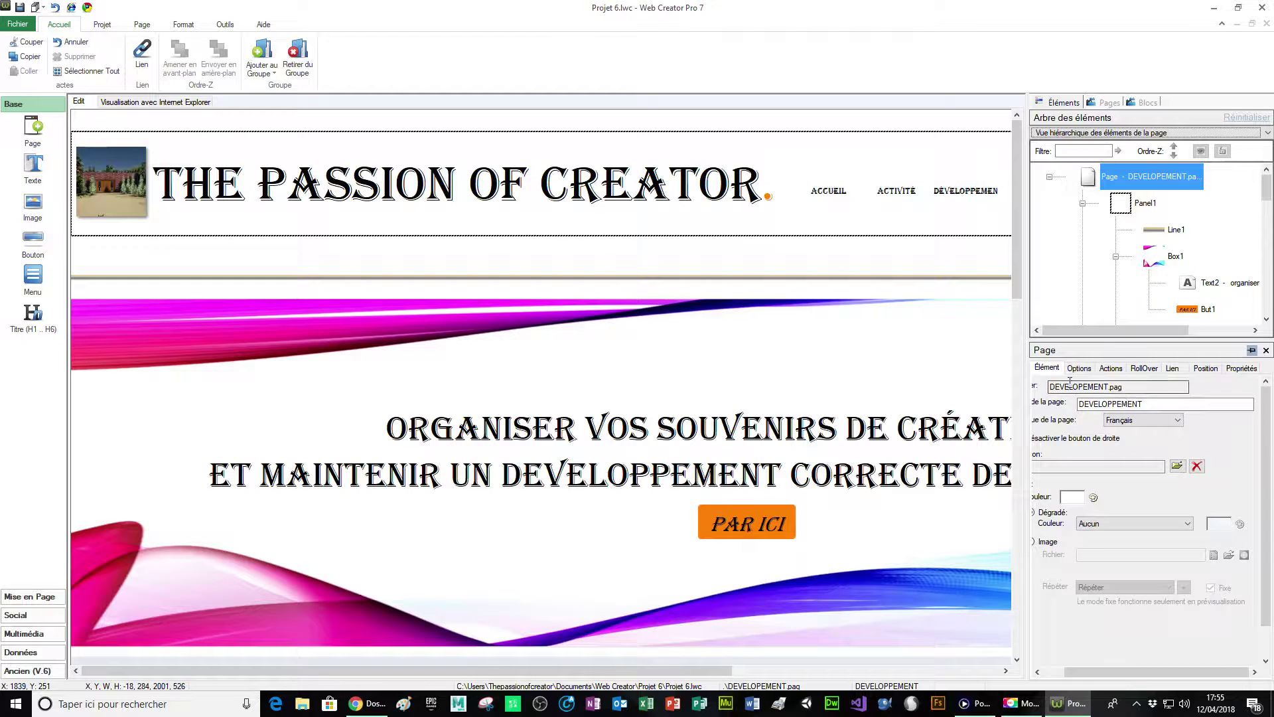
pyautogui.moveTo(1151, 403); pyautogui.dragTo(1080, 404)
pyautogui.press('BackSpace')
pyautogui.write('dsqcshhsdfvihsf')
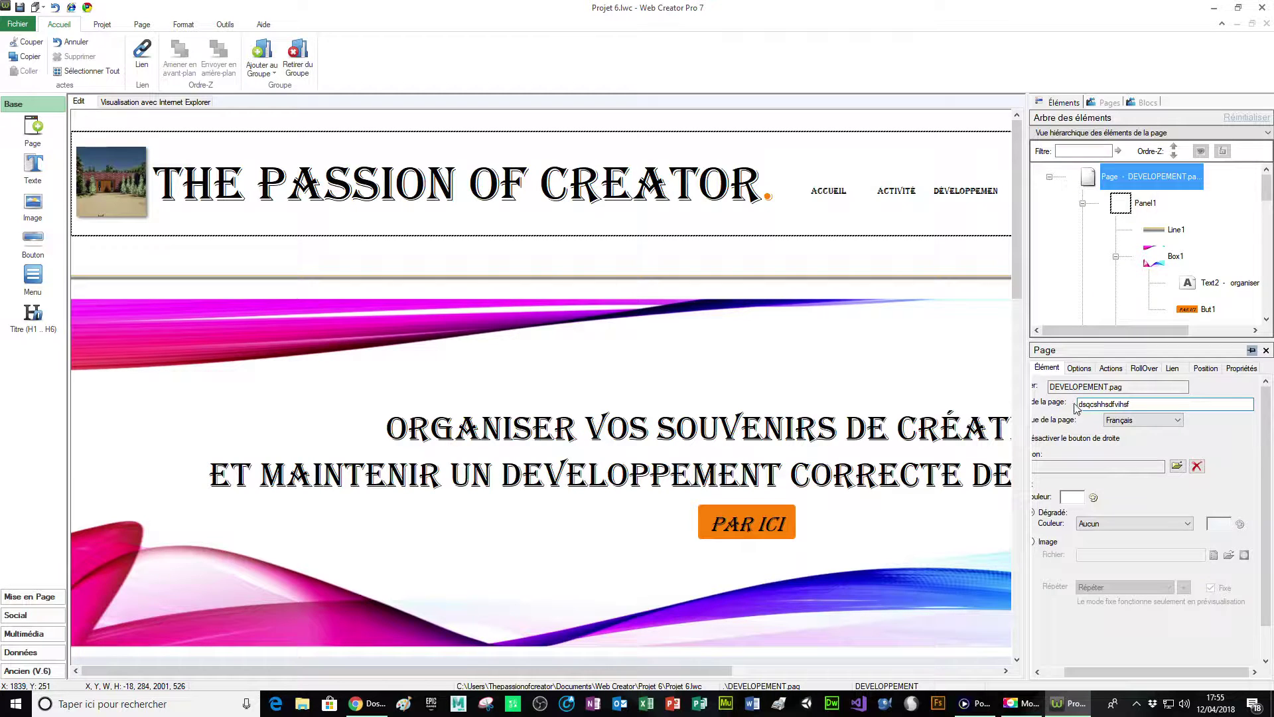
pyautogui.click(17, 9)
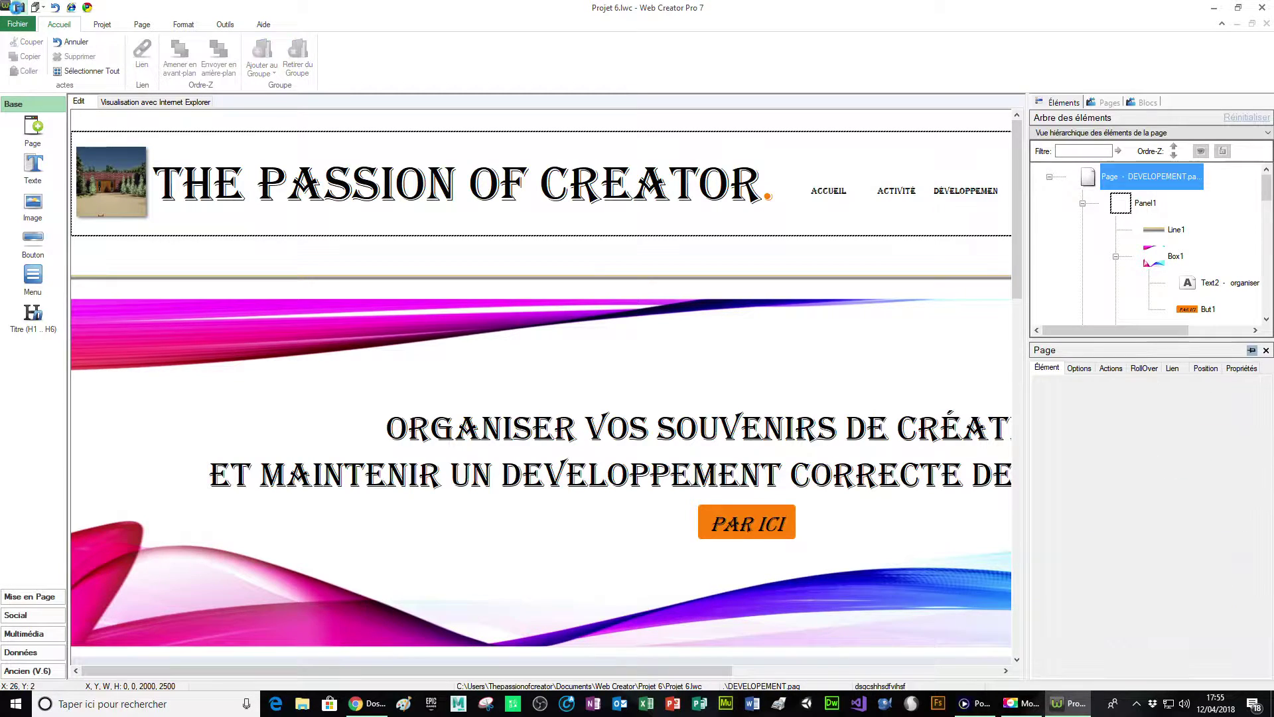
# - Preview the page in Chrome to check its title, and close all the preview tabs
pyautogui.click(86, 8)
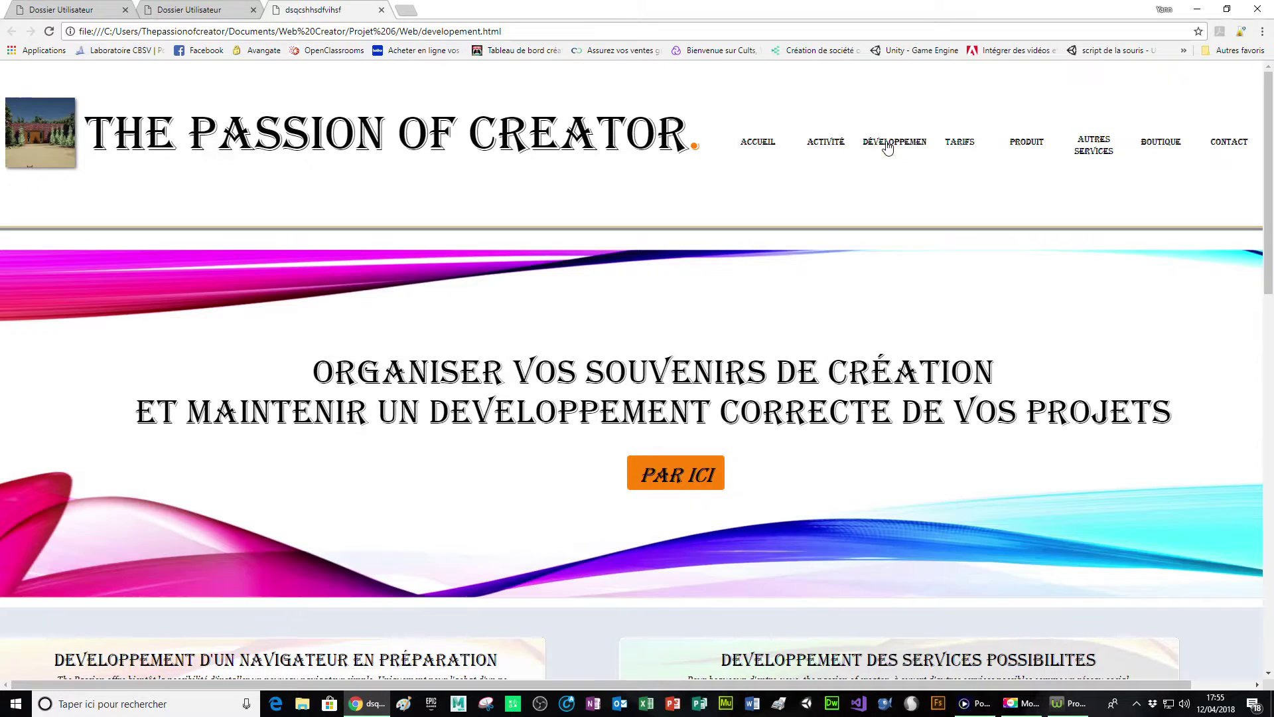
pyautogui.click(381, 10)
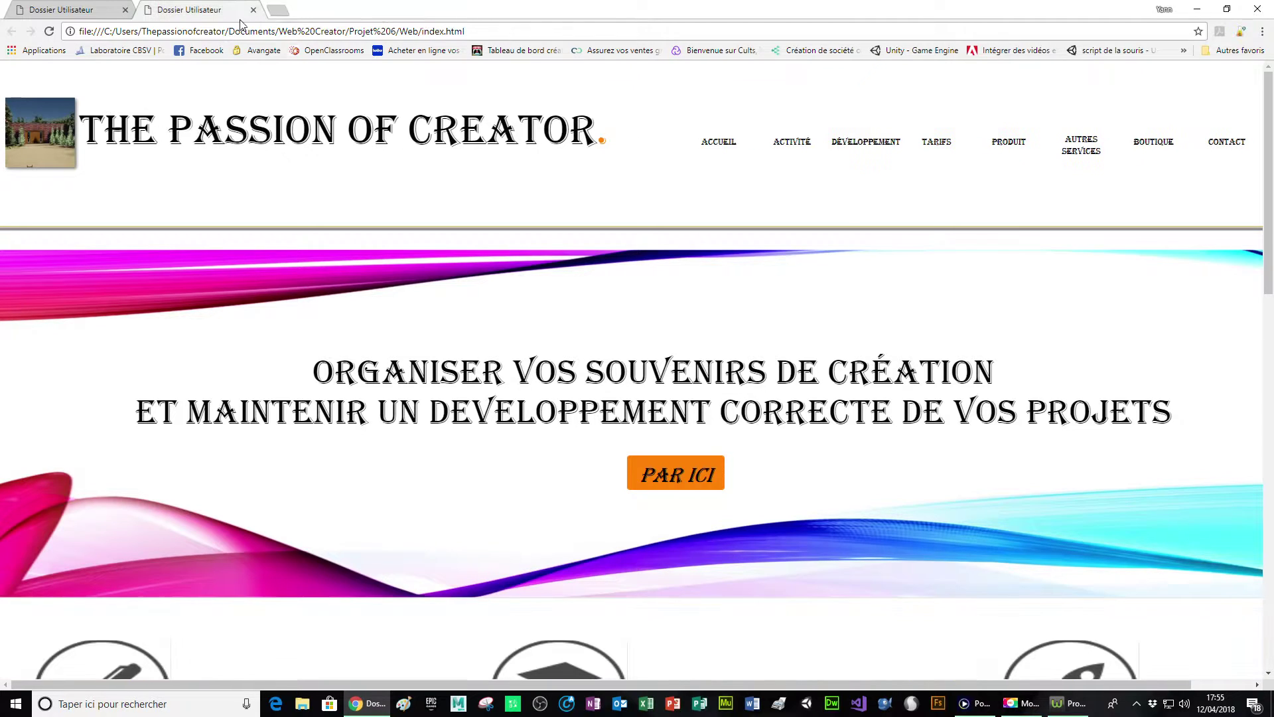
pyautogui.click(253, 10)
pyautogui.click(124, 9)
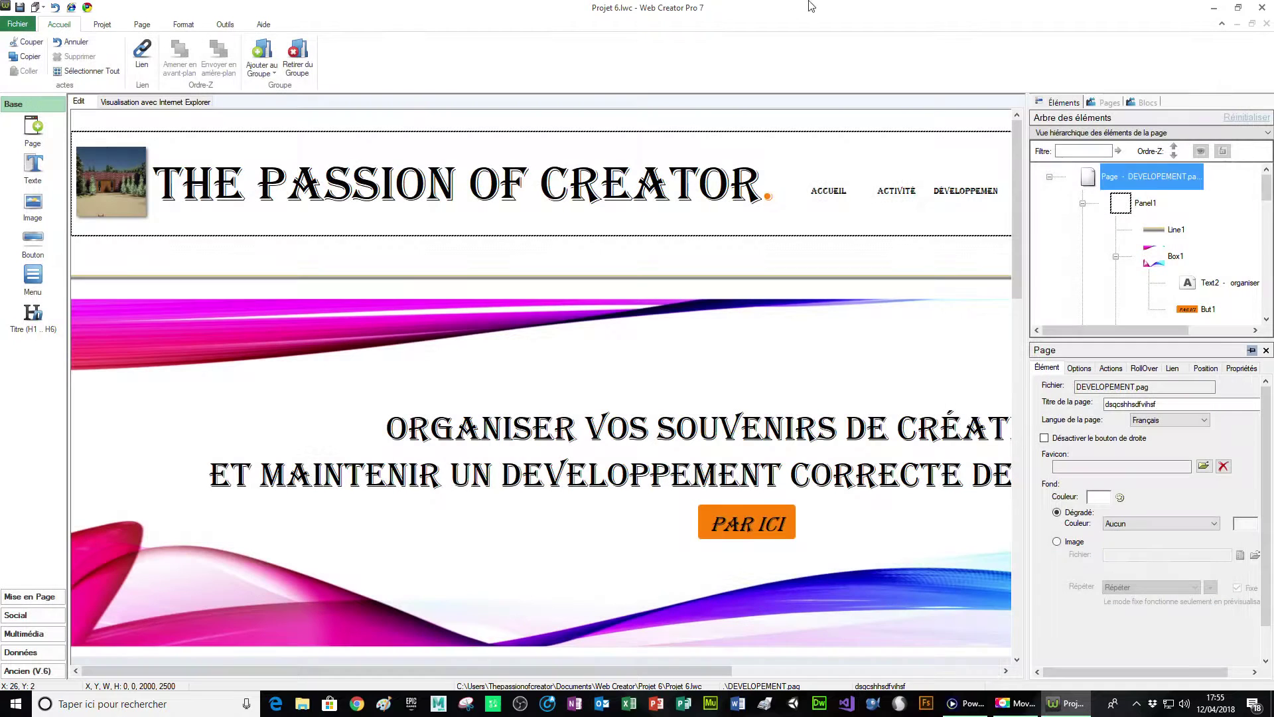
# - Clear the title of the DEVELOPEMENT.pag page and save it
pyautogui.doubleClick(1163, 403)
pyautogui.press('BackSpace')
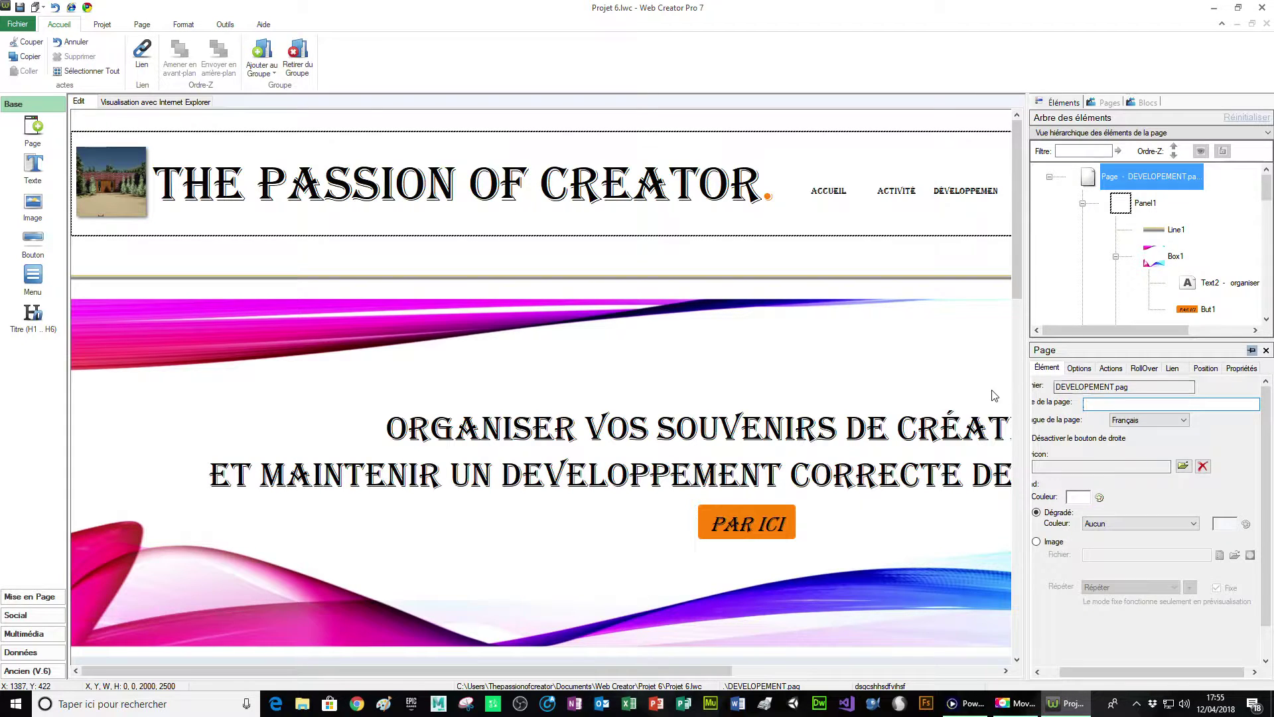
pyautogui.click(965, 384)
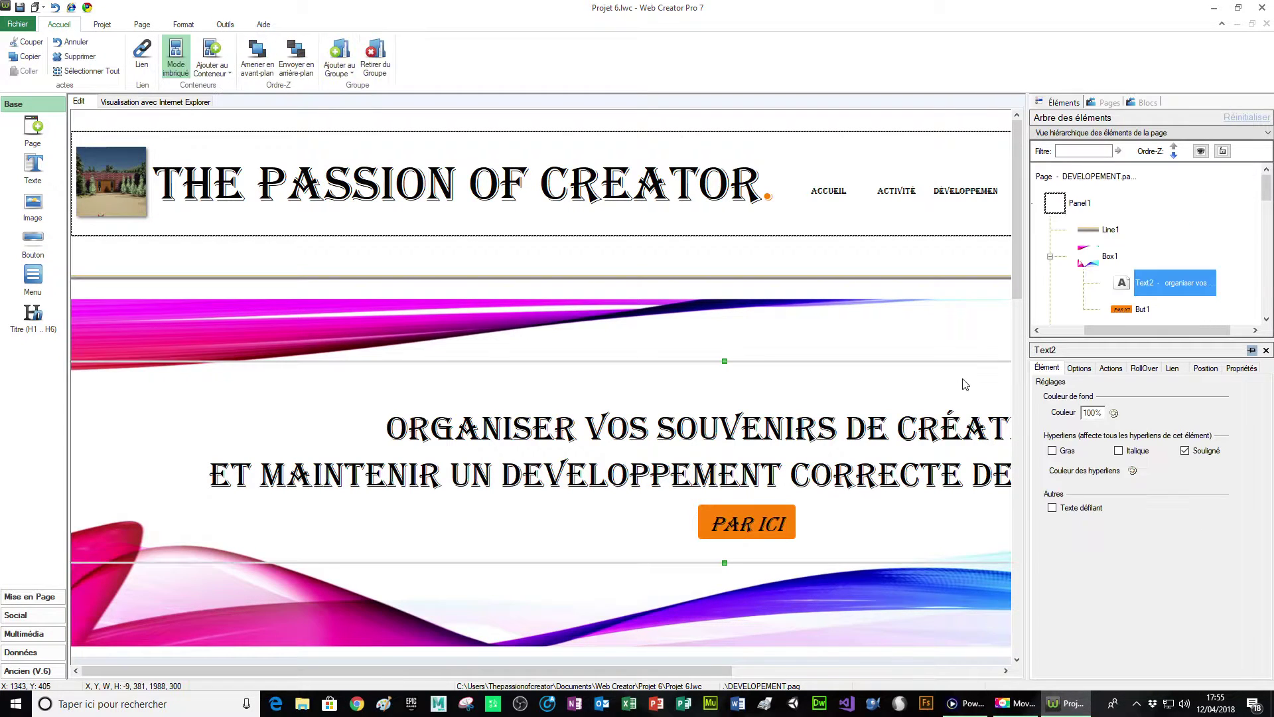
pyautogui.click(18, 8)
# - Preview the page in Chrome and test the menu links to Tarifs, Activité, Produit, Boutique, Contact and Développement, checking each page's title
pyautogui.click(88, 9)
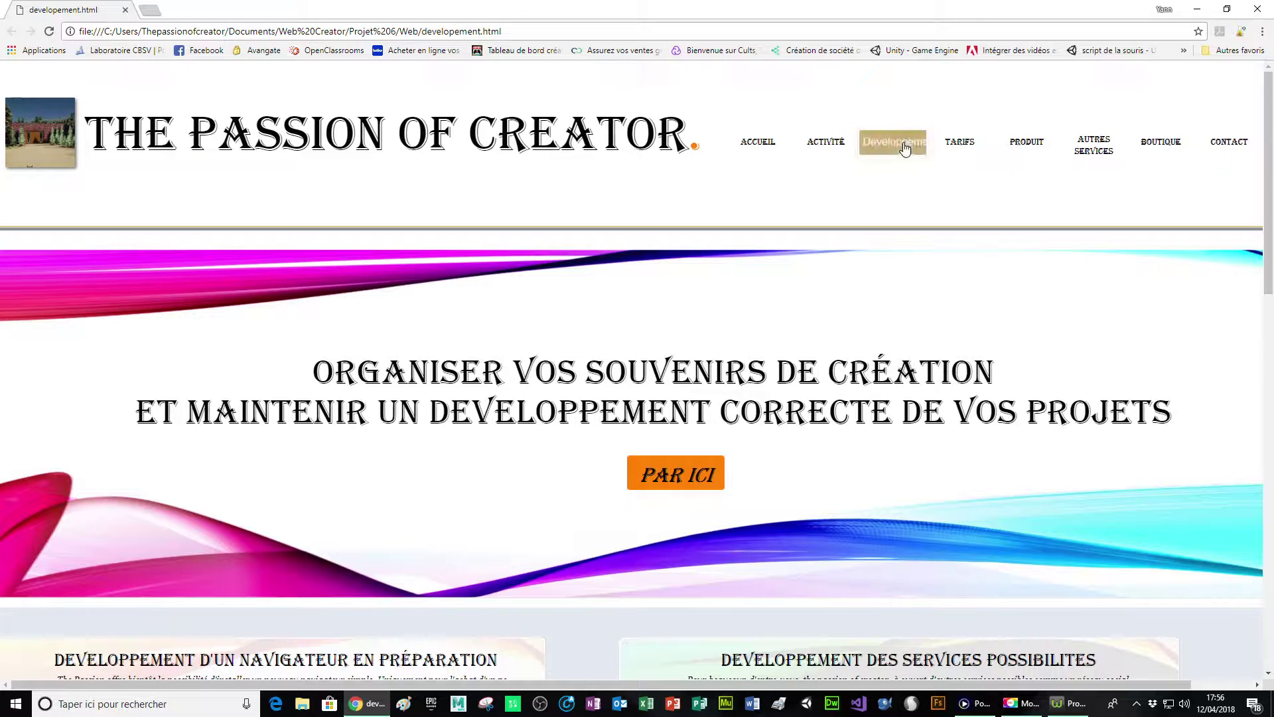
pyautogui.click(962, 142)
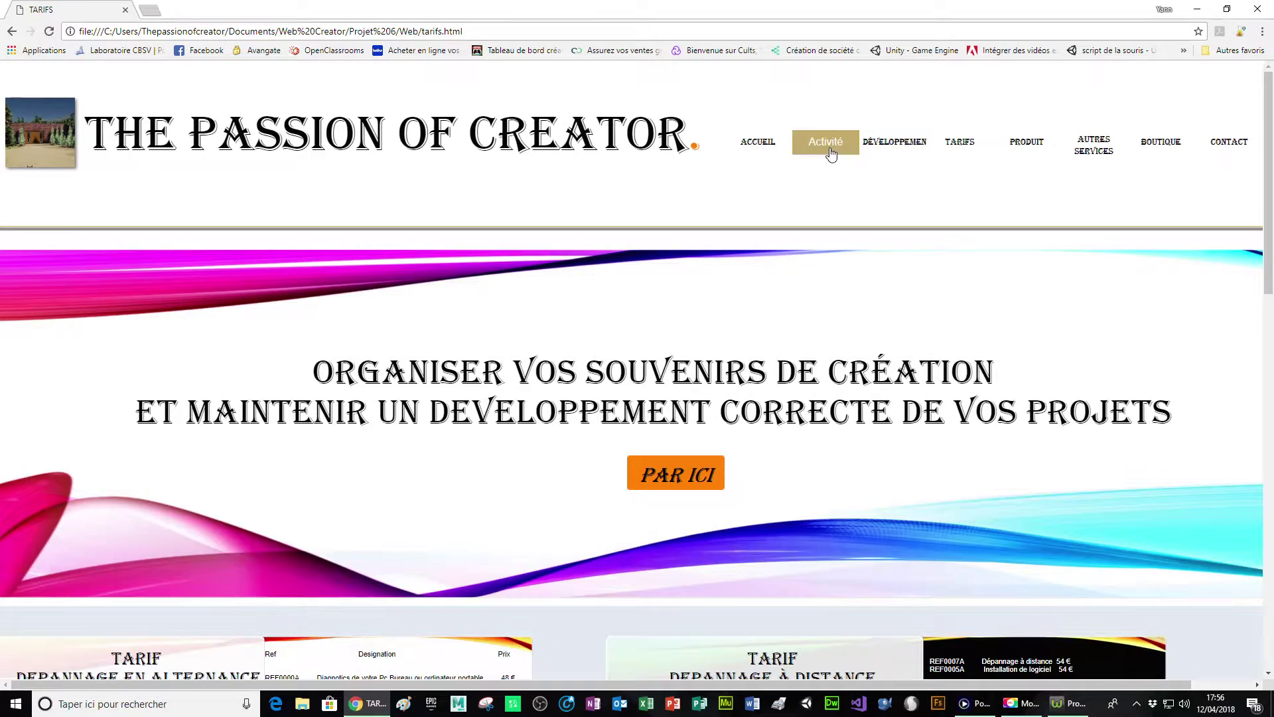
pyautogui.click(827, 146)
pyautogui.click(962, 143)
pyautogui.click(1033, 148)
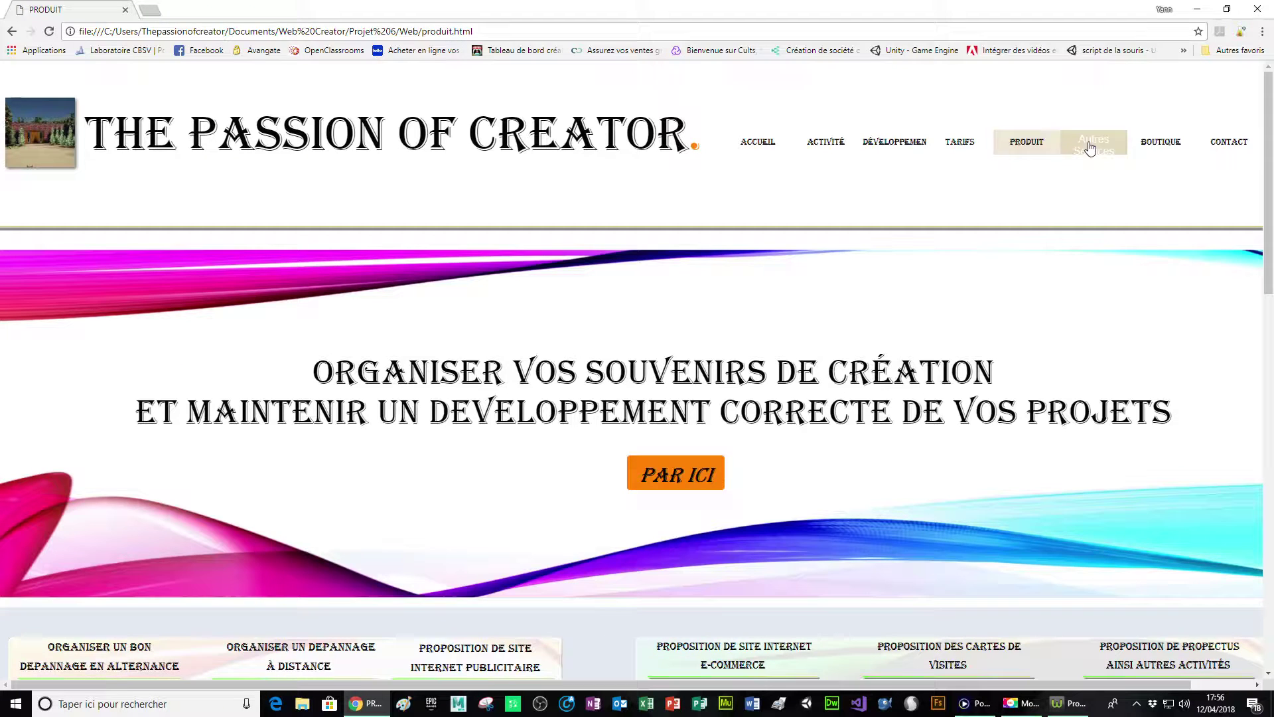
pyautogui.click(1160, 142)
pyautogui.click(1223, 147)
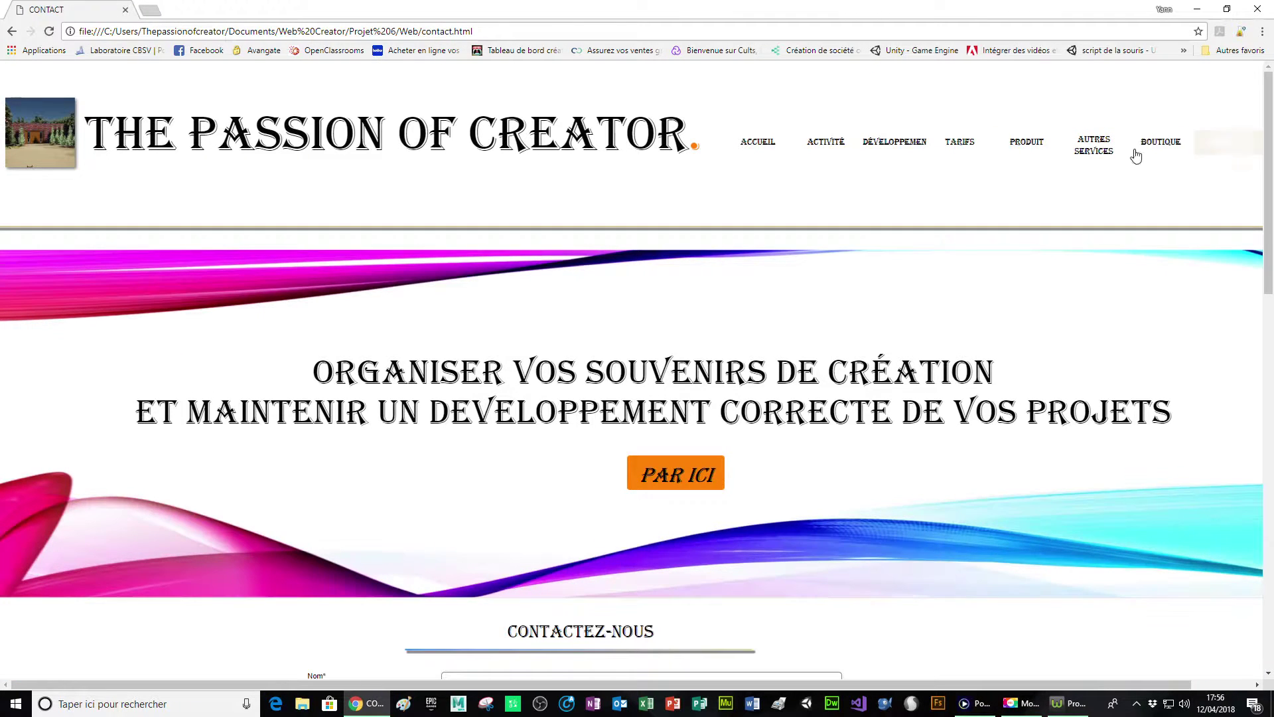
pyautogui.click(884, 150)
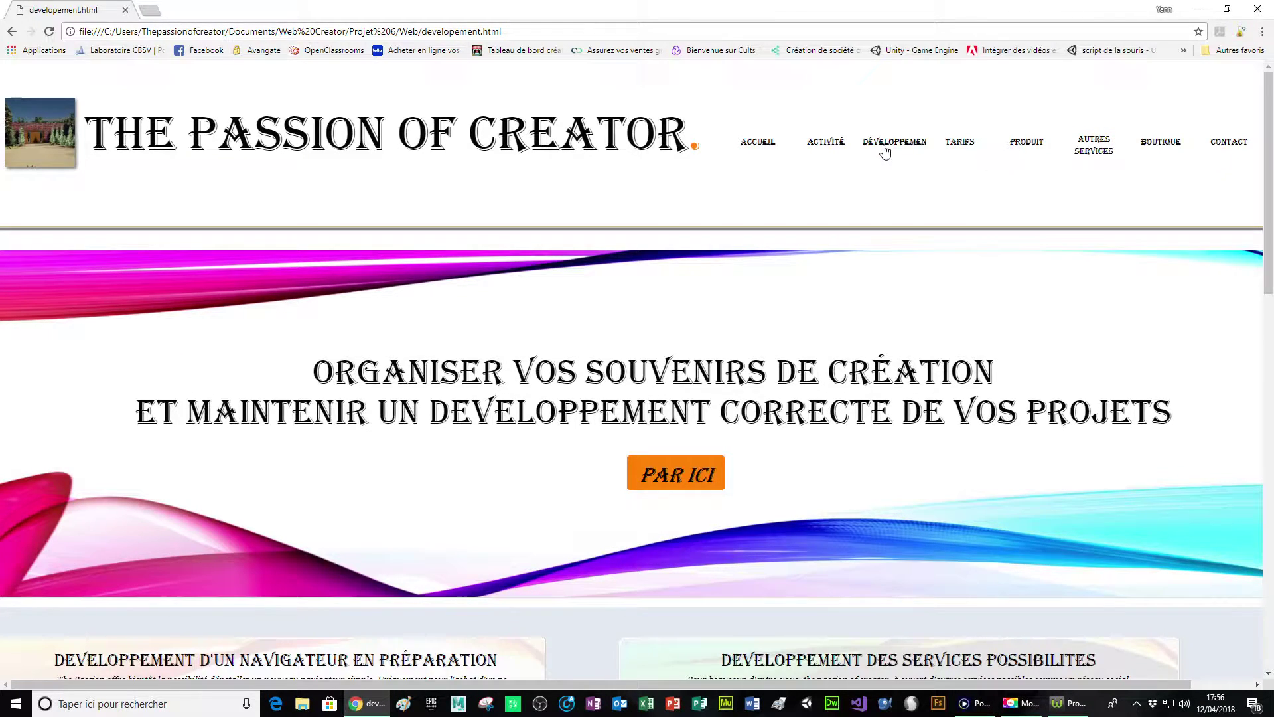
pyautogui.click(125, 10)
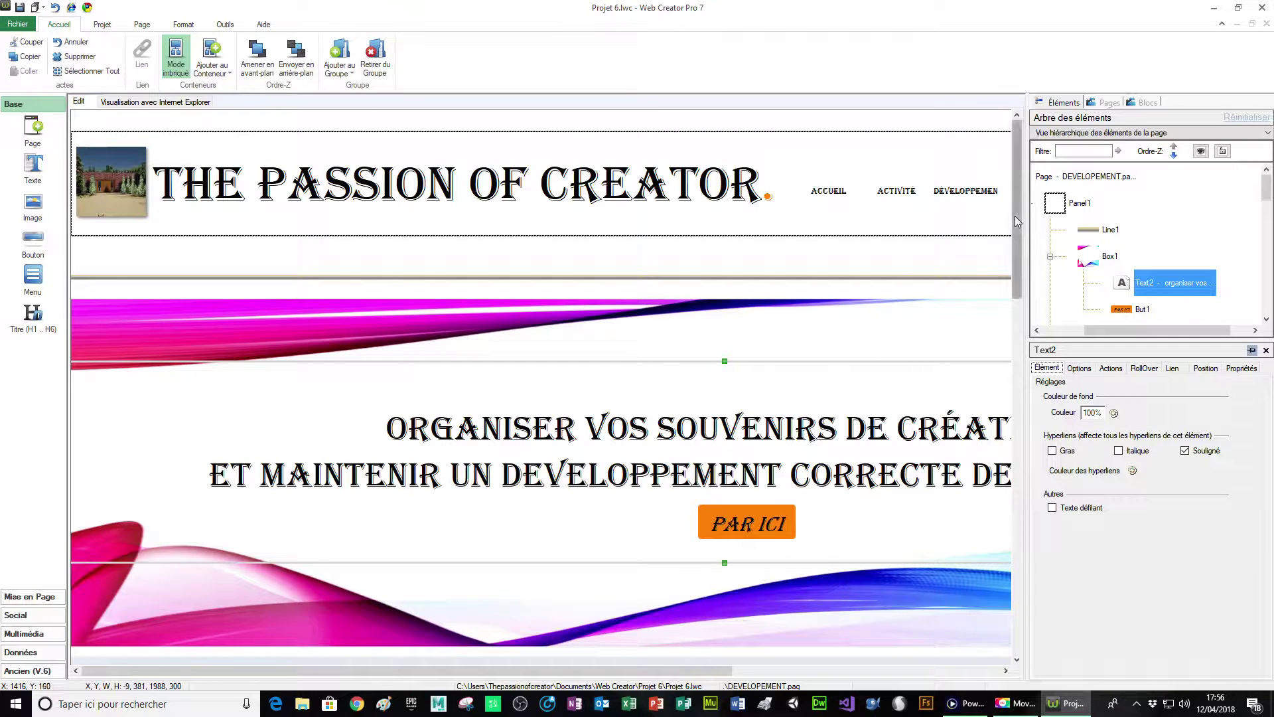
pyautogui.click(1105, 103)
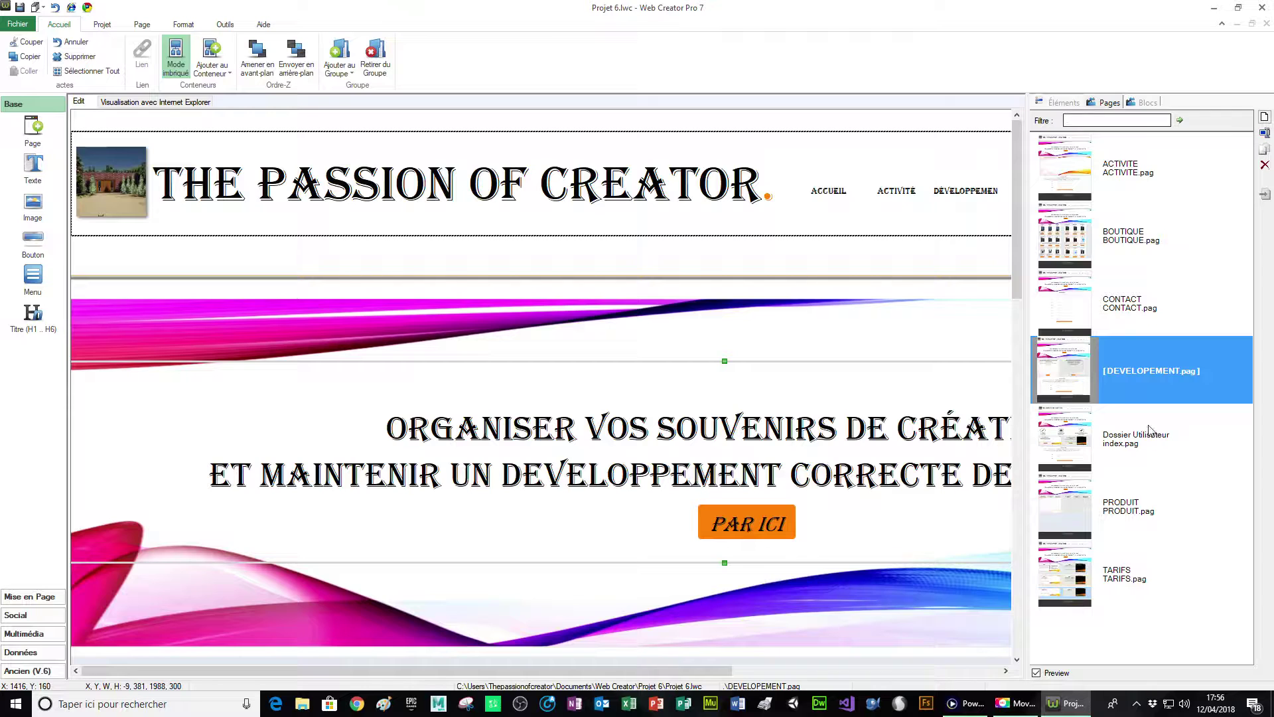
pyautogui.rightClick(1152, 370)
pyautogui.press('Escape')
pyautogui.press('Up')
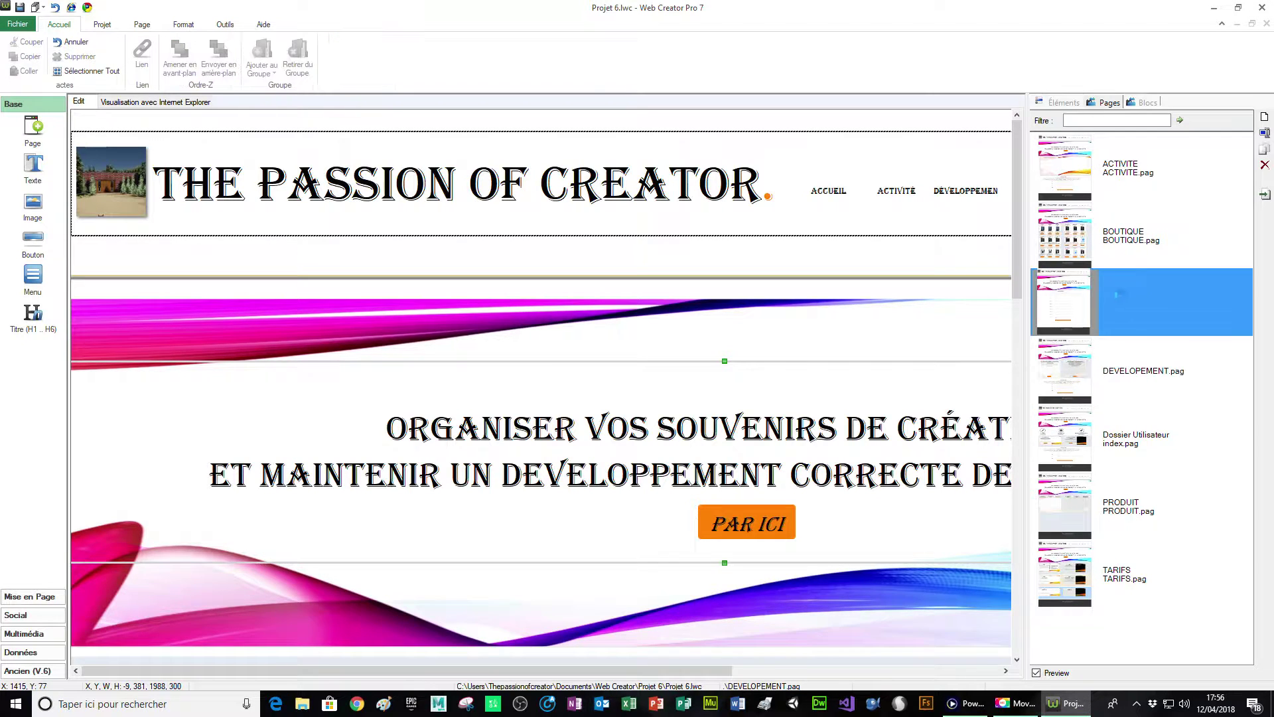
pyautogui.click(1158, 372)
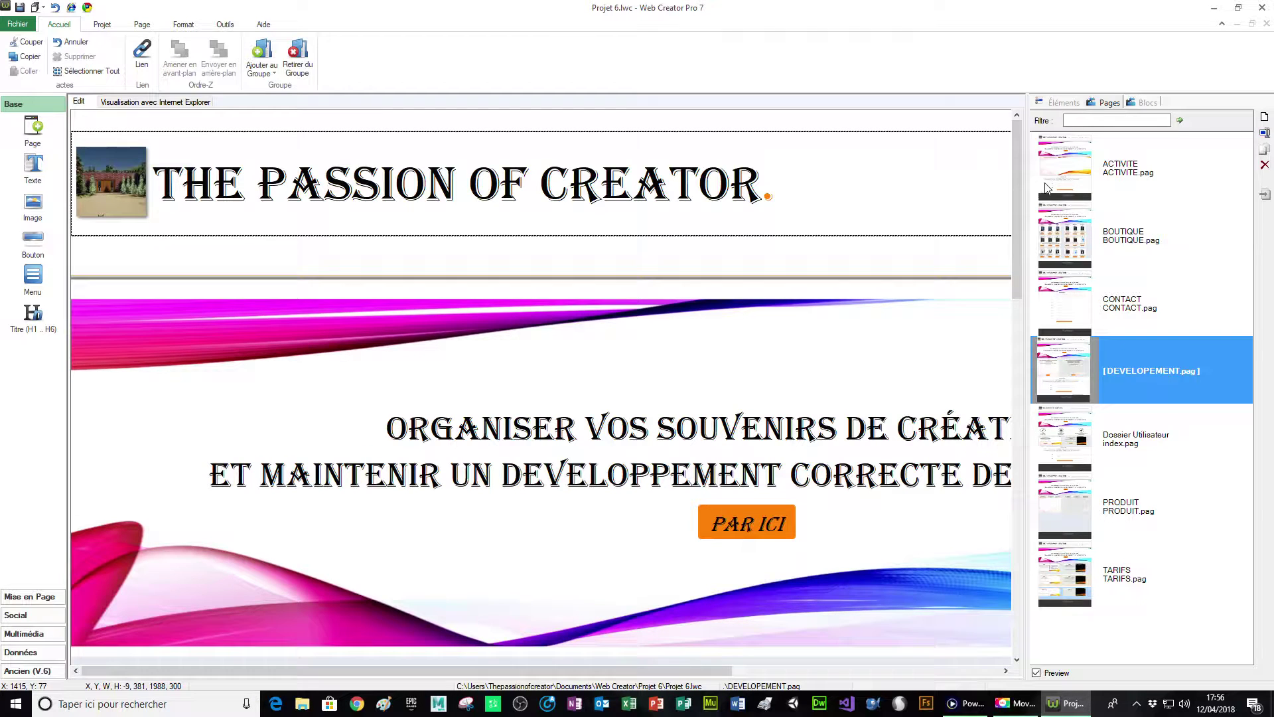
# - Set the title of the DEVELOPEMENT.pag page to "DEVELOPPEMENT" and save the page
pyautogui.click(1062, 105)
pyautogui.click(1155, 405)
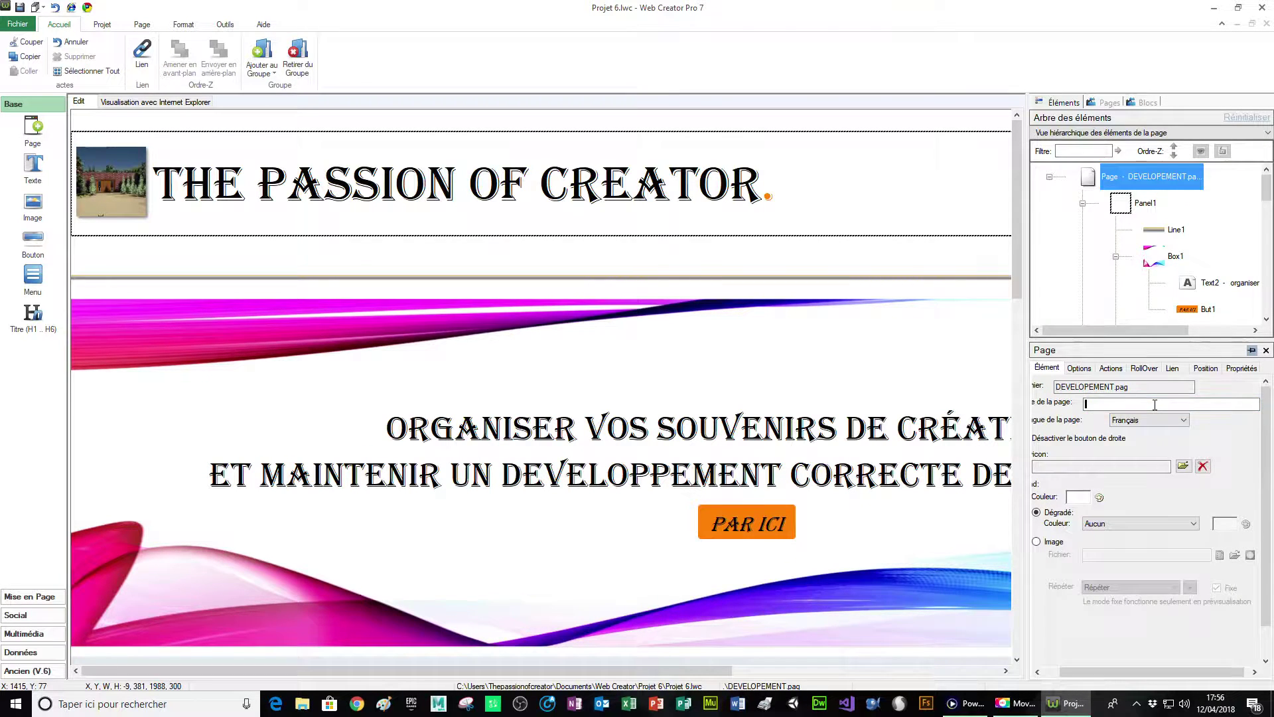
pyautogui.write('Deve')
pyautogui.write('E')
pyautogui.write('LOPPEMENT')
pyautogui.click(1157, 403)
pyautogui.click(1090, 387)
pyautogui.press('BackSpace')
pyautogui.click(20, 8)
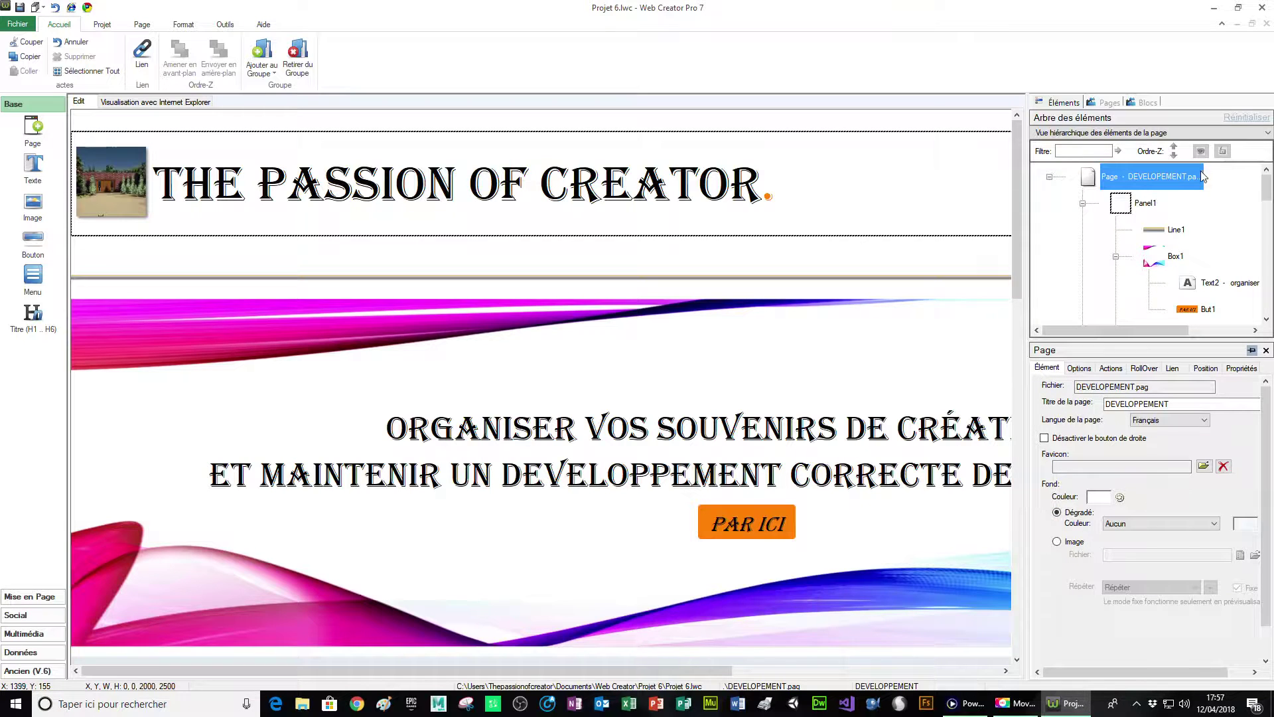
# - Rename the DEVELOPEMENT.pag page file to DEVELOPPEMENT
pyautogui.click(1108, 105)
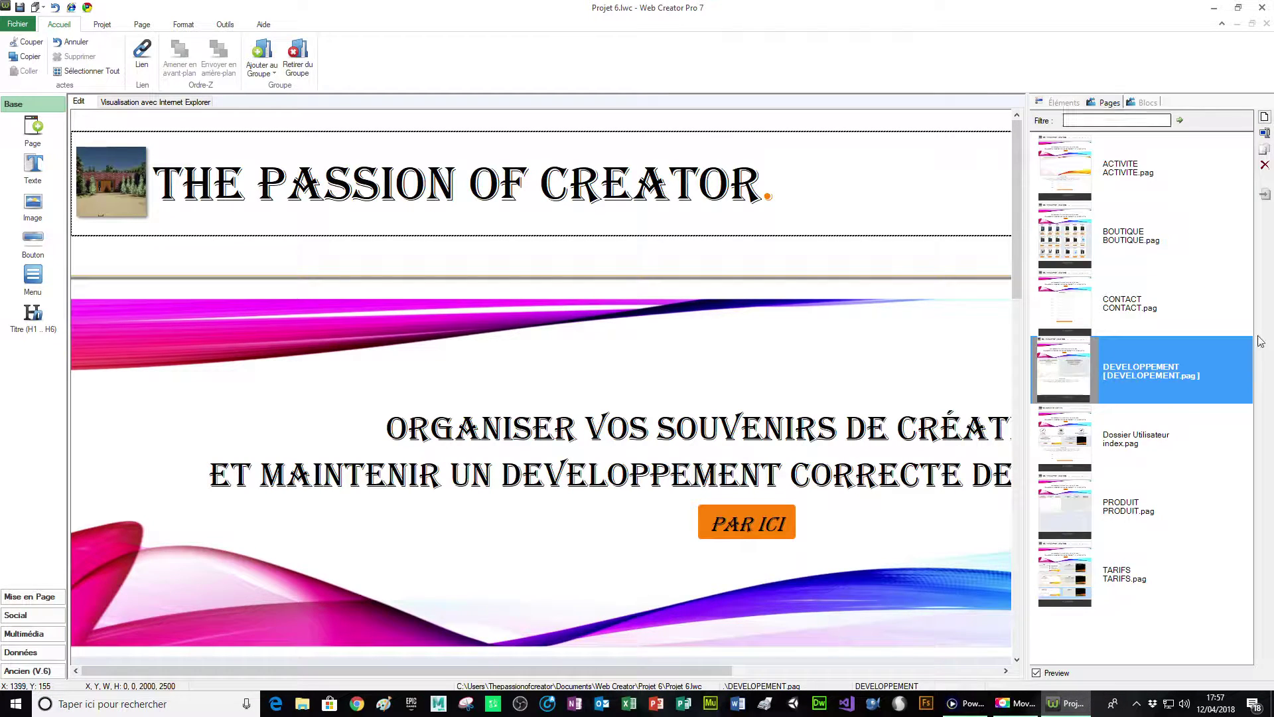
pyautogui.rightClick(1185, 387)
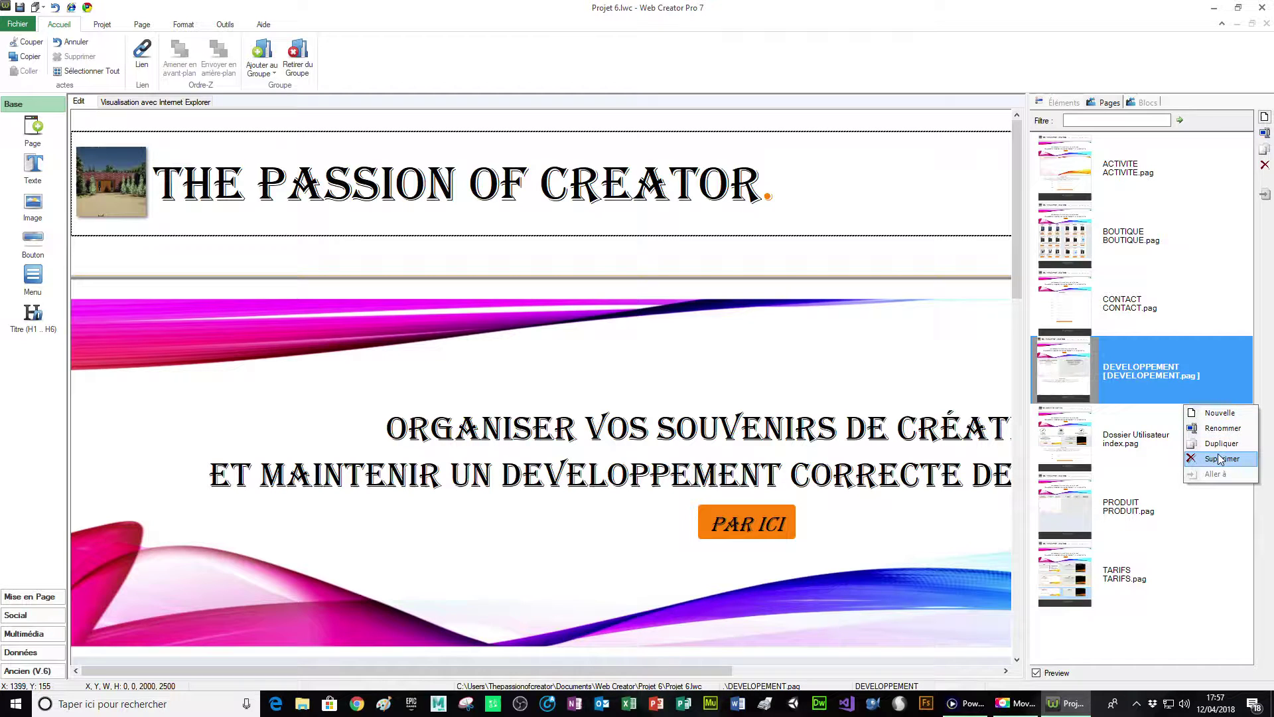
pyautogui.click(1216, 428)
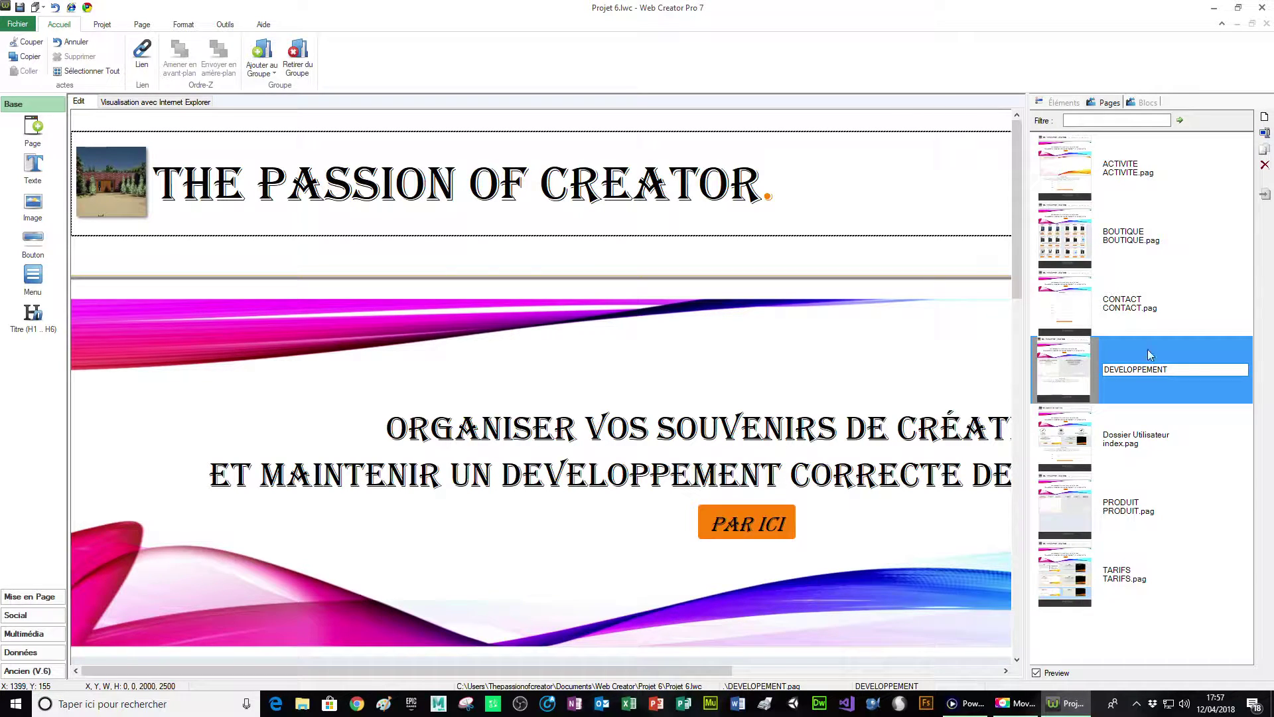
pyautogui.press('Return')
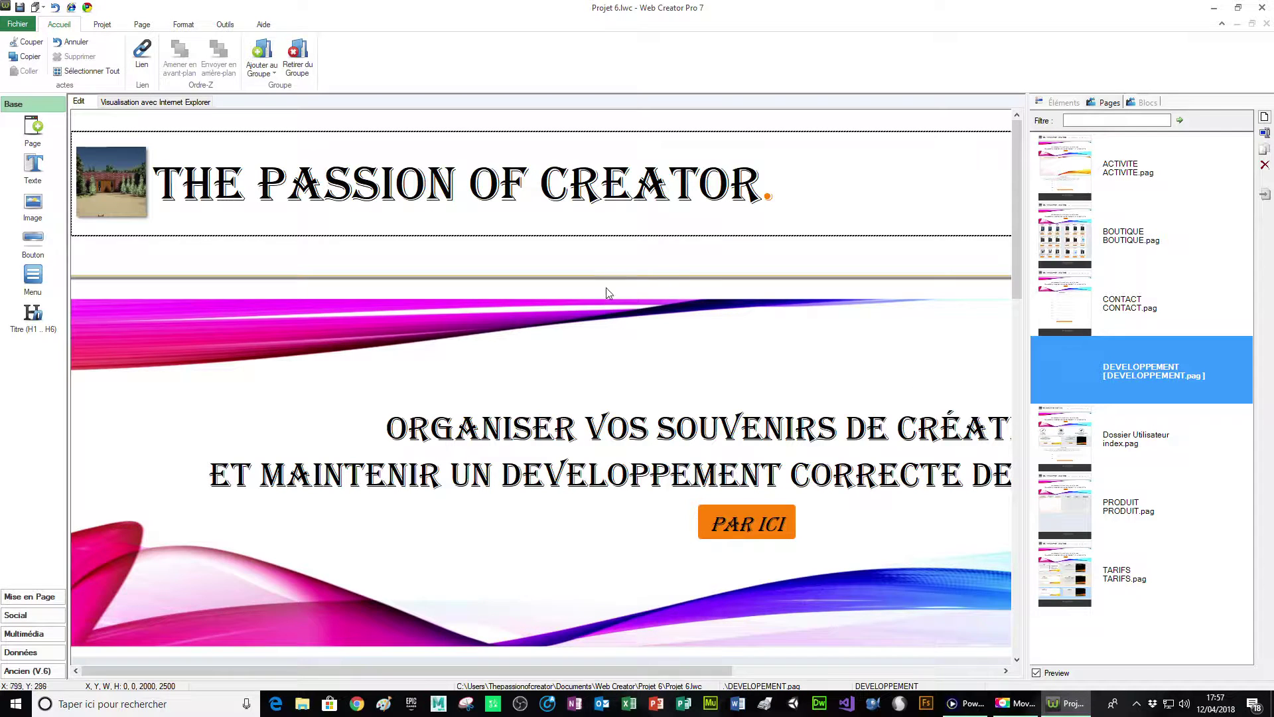
# - Duplicate the index.pag page as a new page named TELECHARGEMENT
pyautogui.click(1058, 298)
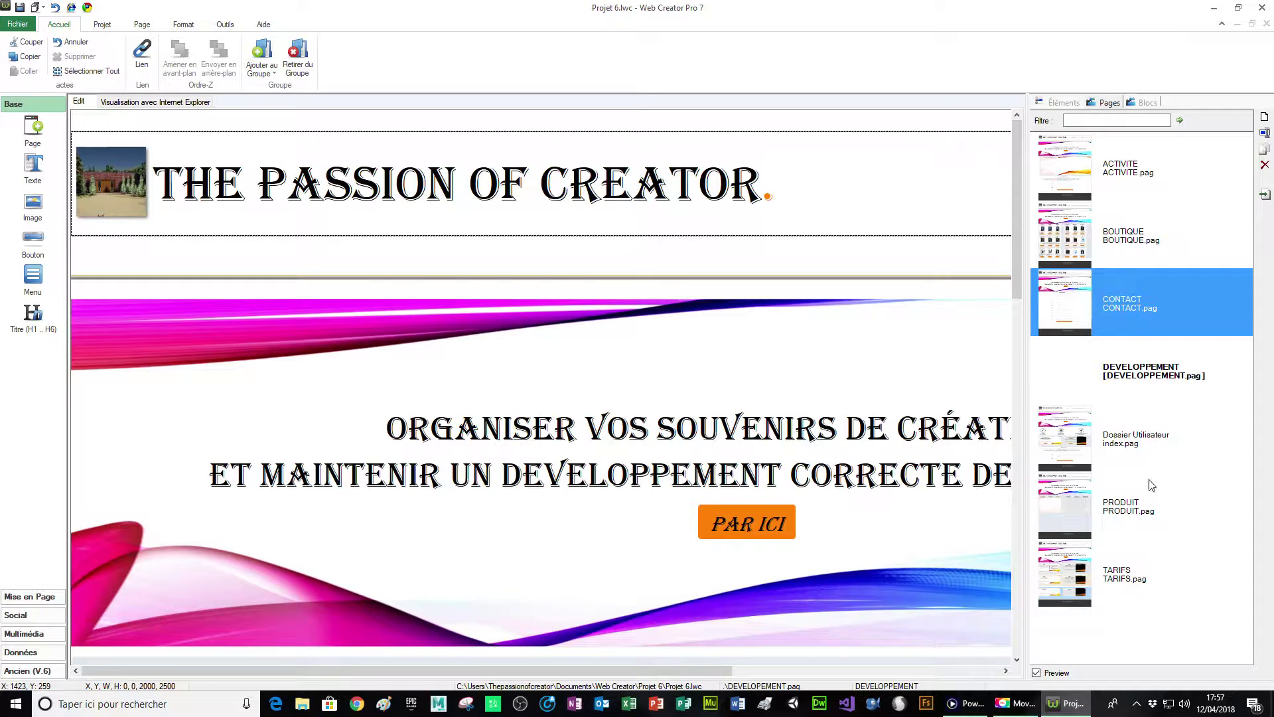
pyautogui.click(1126, 430)
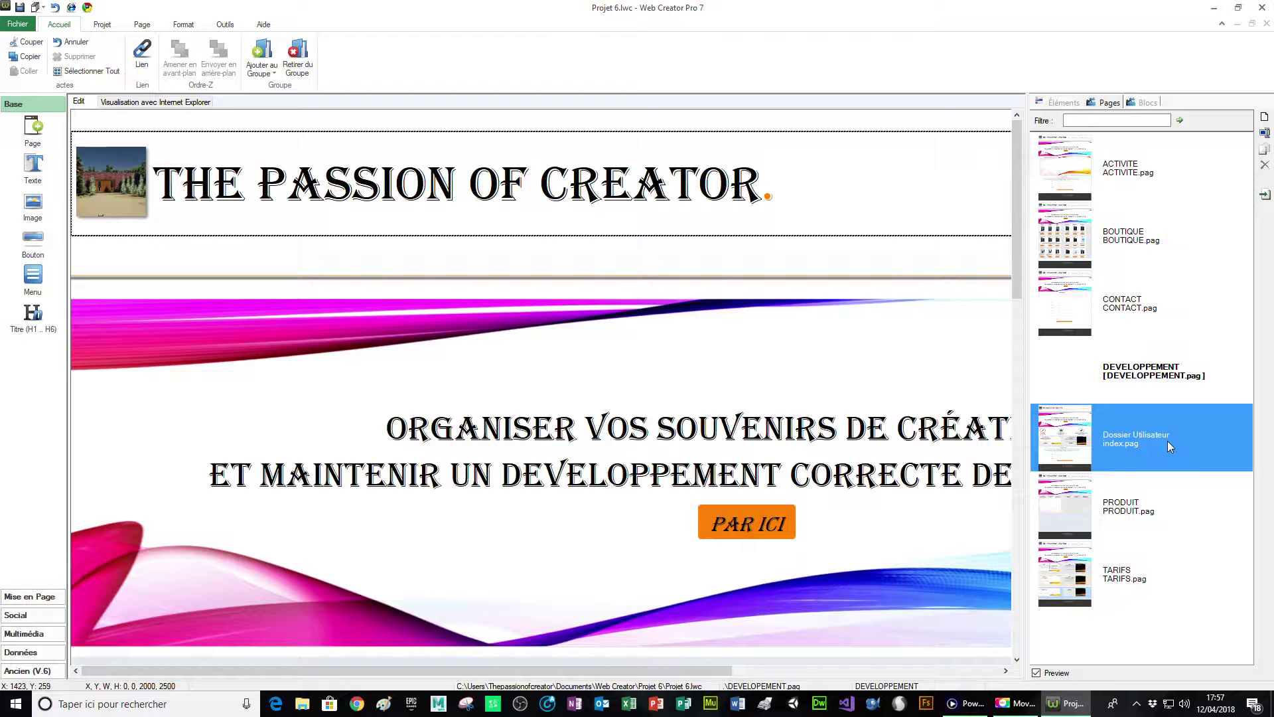
pyautogui.rightClick(1128, 452)
pyautogui.click(1180, 500)
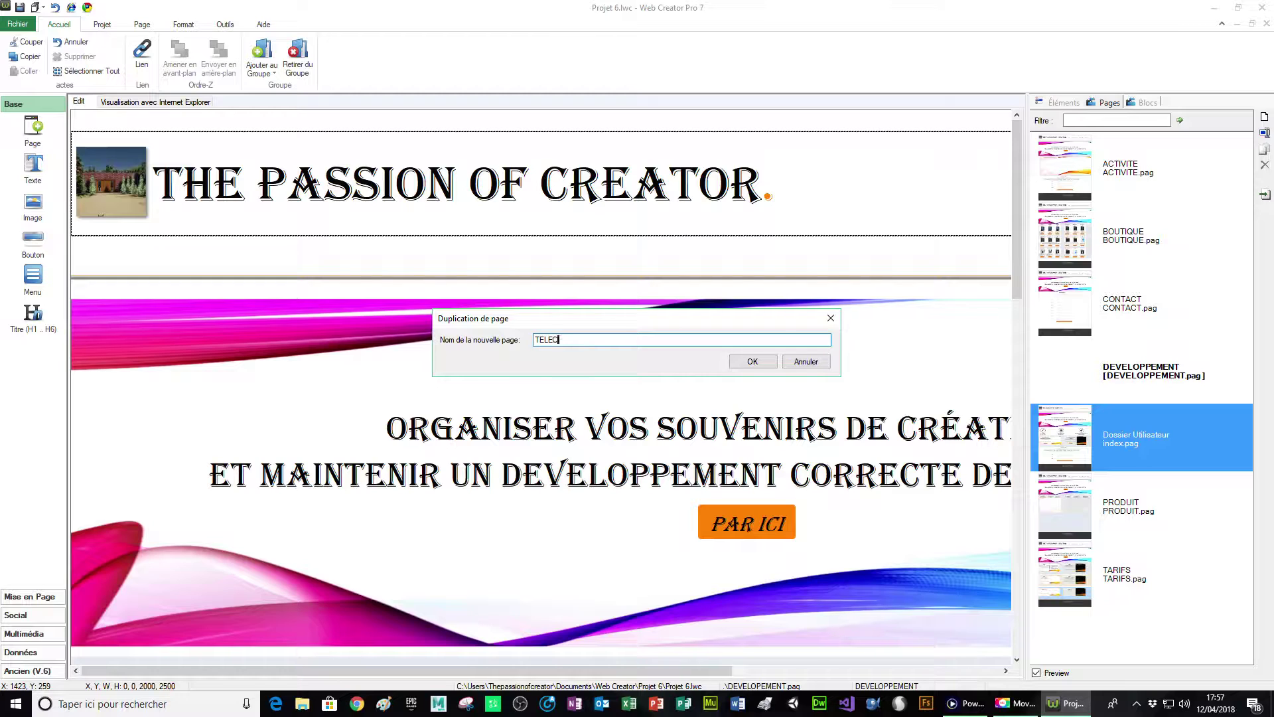
pyautogui.write('GEMENT')
pyautogui.click(753, 362)
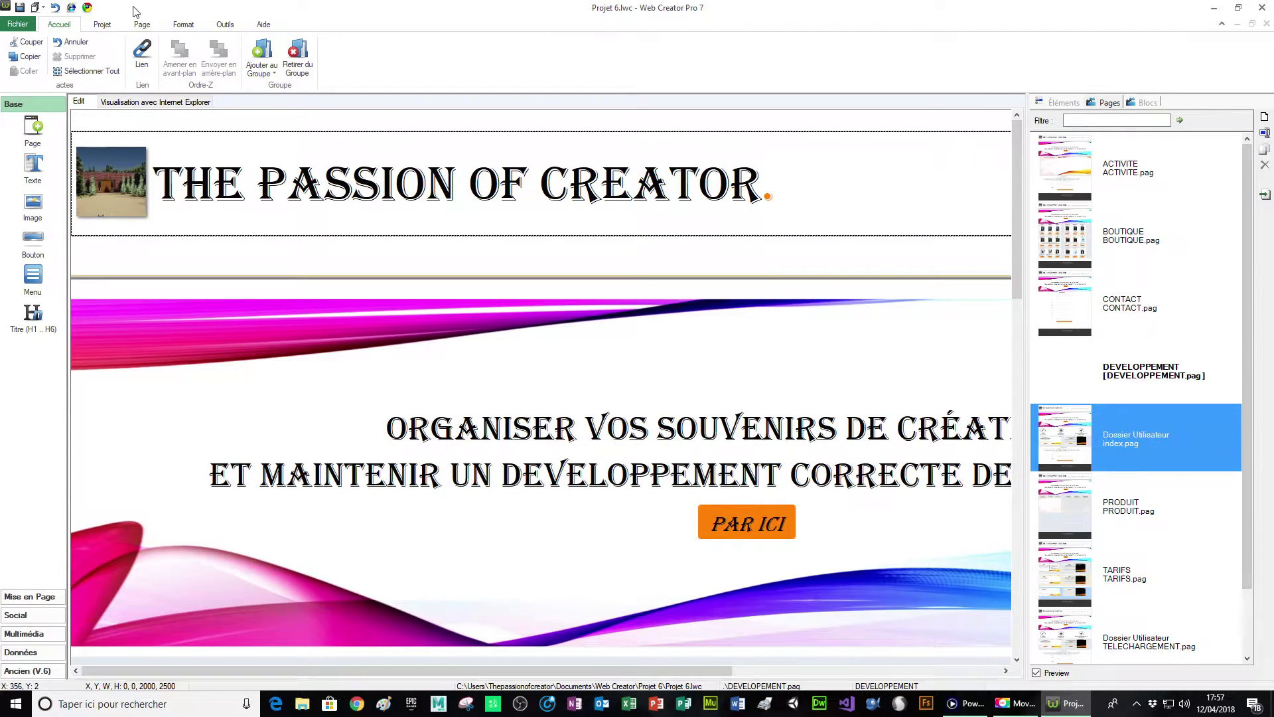
# - Preview the renamed page in Chrome, check the full width of its header menu, and return to the editor
pyautogui.click(87, 8)
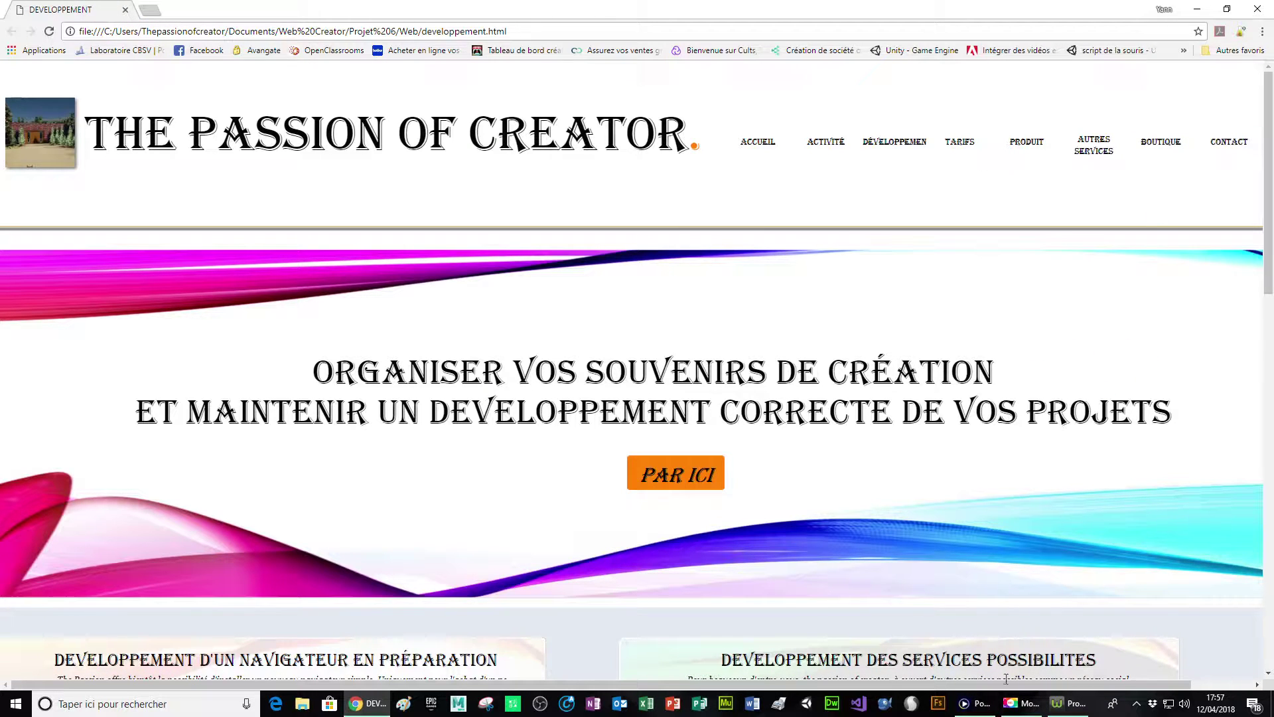
pyautogui.moveTo(1006, 685); pyautogui.dragTo(1188, 538)
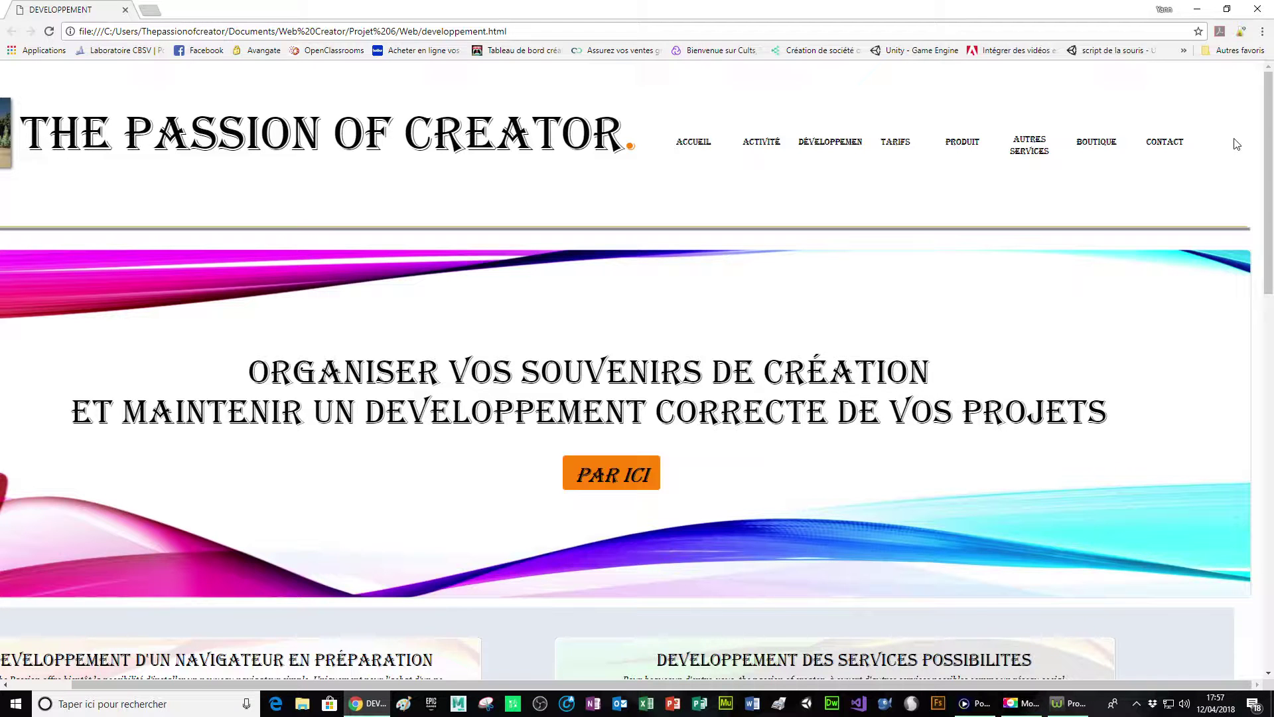
pyautogui.click(1198, 10)
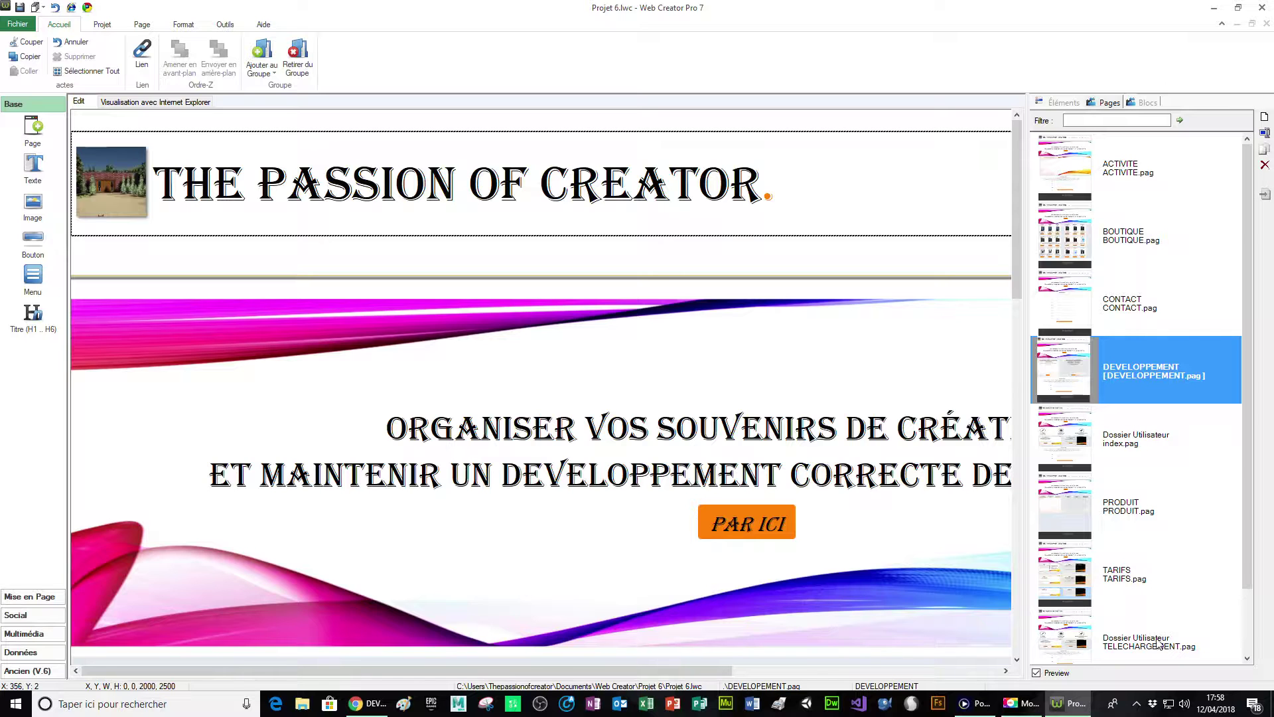
# - Open the index.pag page for editing, dismiss its missing-file log, and show its header menu
pyautogui.doubleClick(1145, 440)
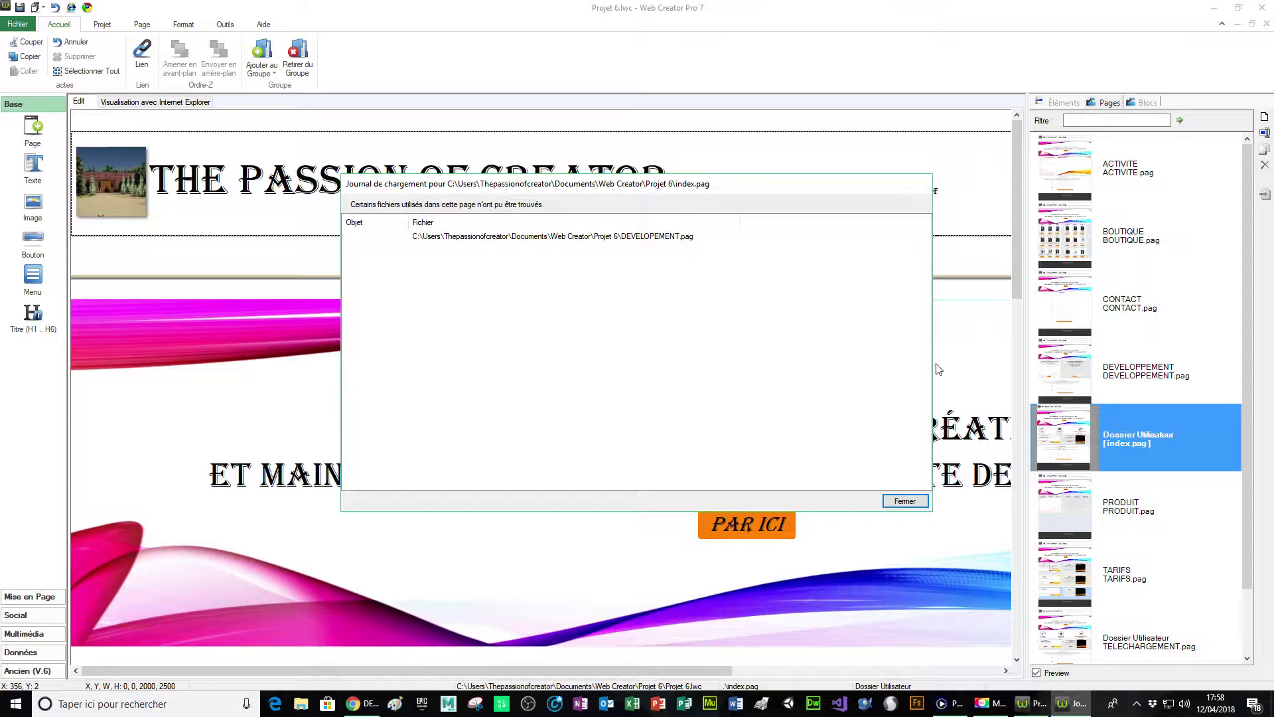
pyautogui.click(905, 502)
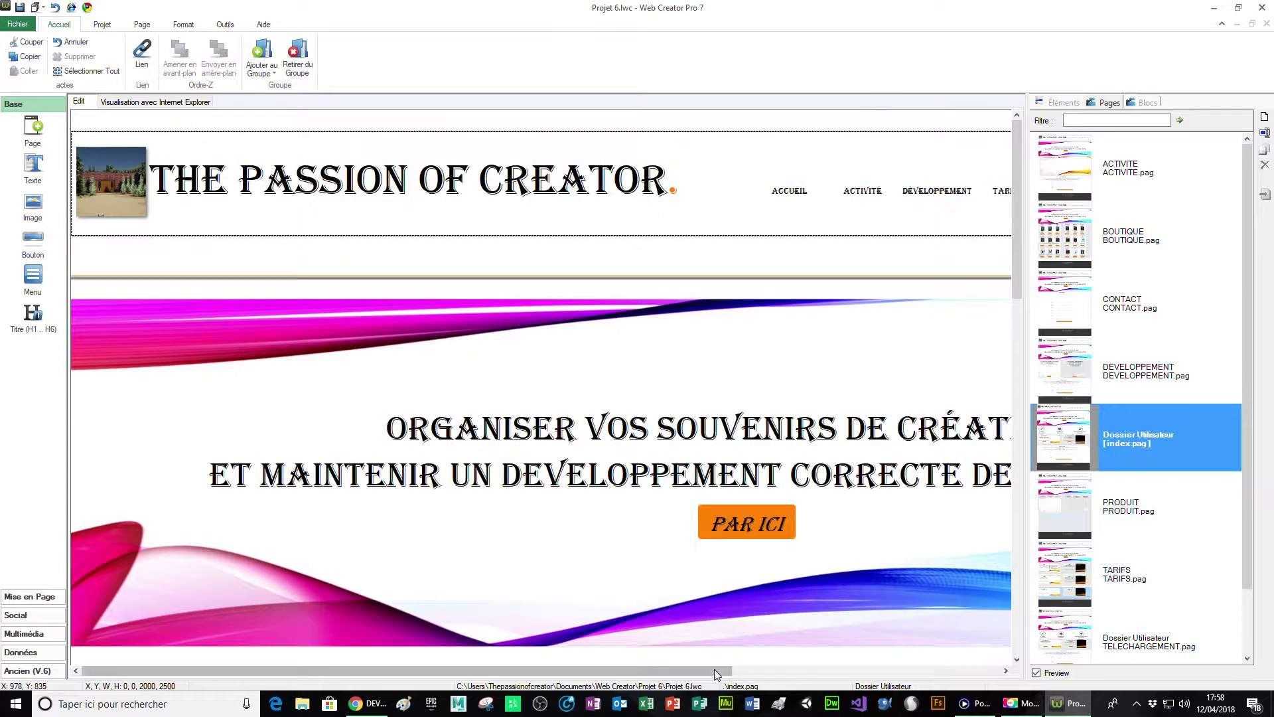
pyautogui.moveTo(714, 669); pyautogui.dragTo(983, 669)
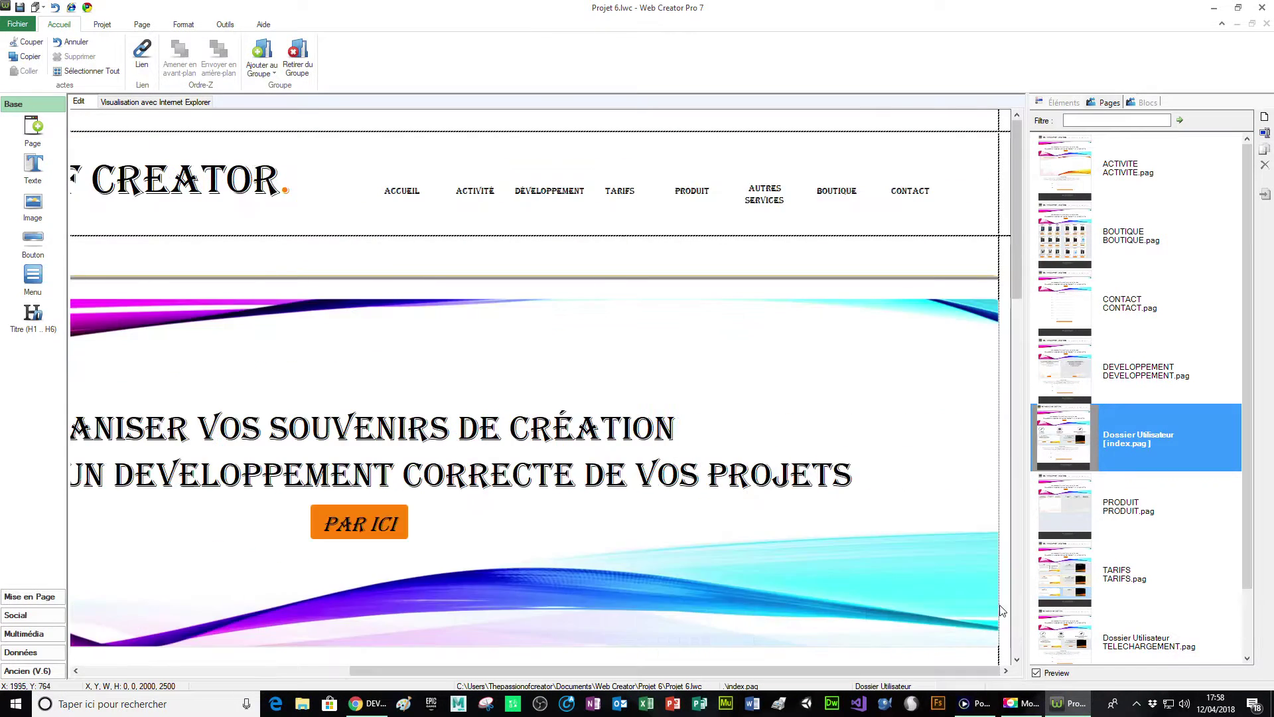
# - Add a new item titled "tELECHARGEMENT" after Contact in the index page's header menu
pyautogui.click(934, 198)
pyautogui.doubleClick(936, 196)
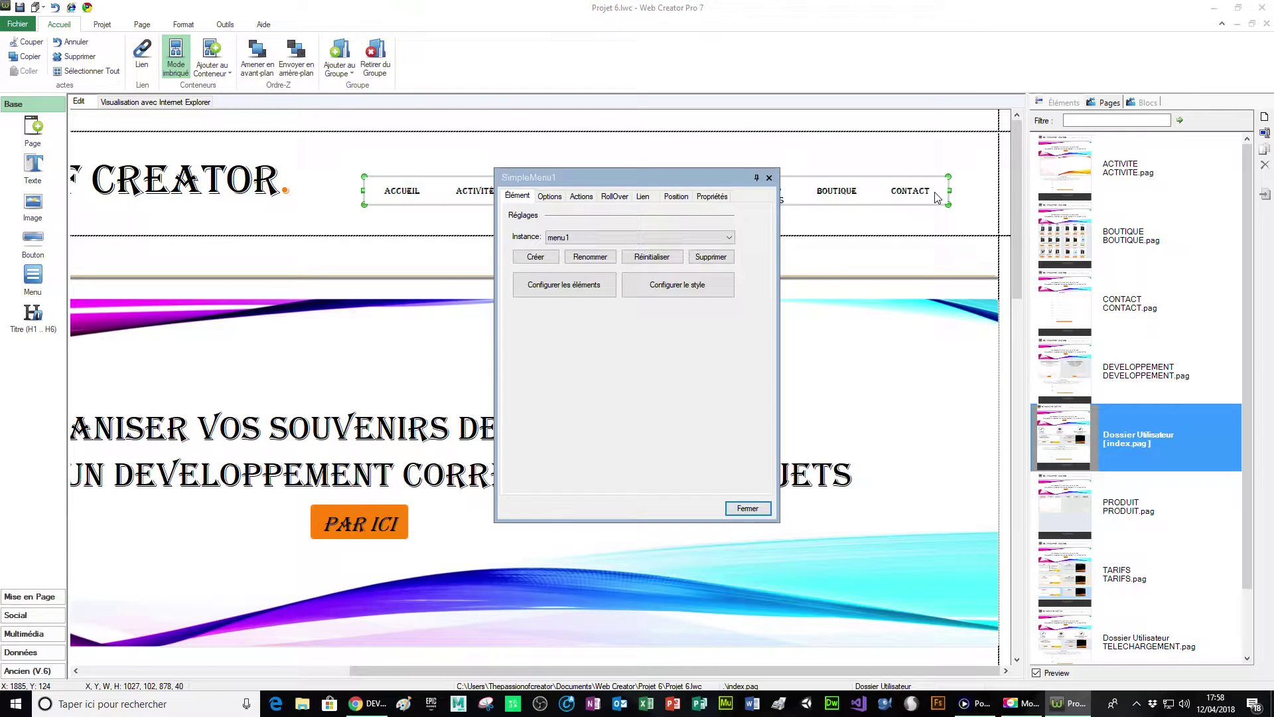
pyautogui.click(565, 285)
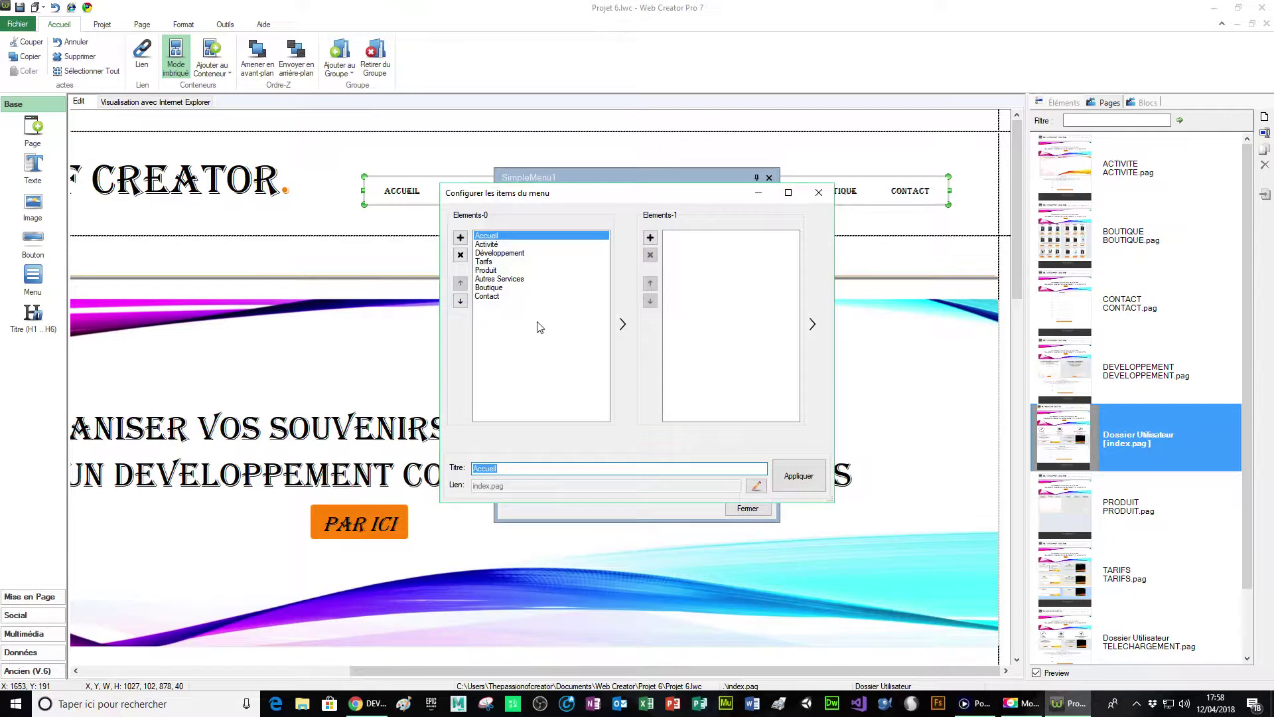
pyautogui.click(508, 296)
pyautogui.click(460, 237)
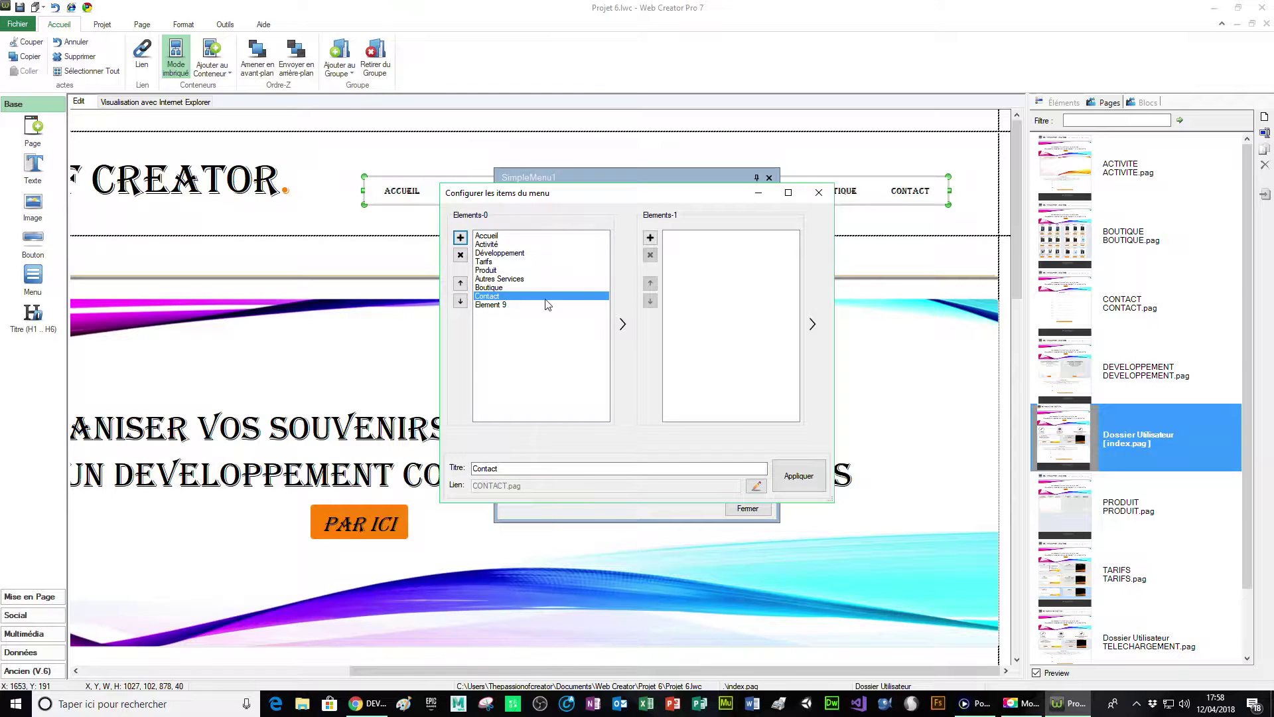
pyautogui.click(489, 305)
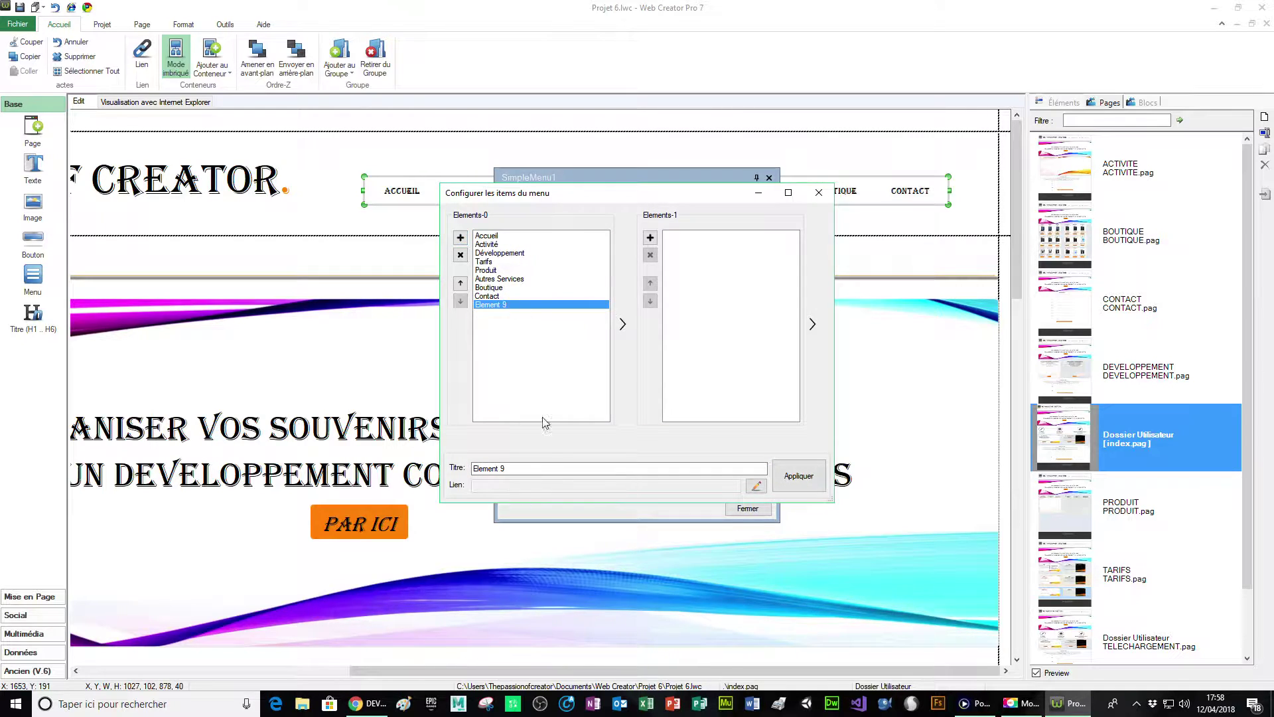
pyautogui.moveTo(534, 472); pyautogui.dragTo(452, 476)
pyautogui.press('BackSpace')
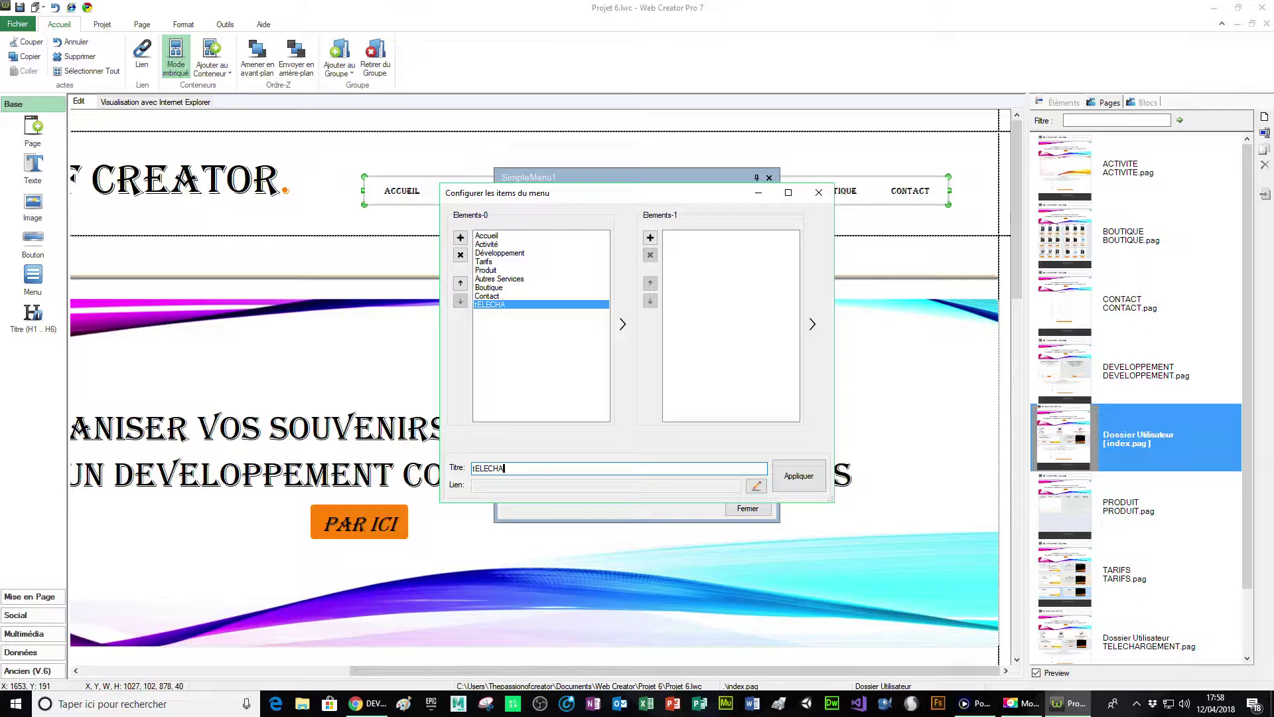
pyautogui.write('tELECHARGEMENT')
pyautogui.click(800, 477)
# - Link the tELECHARGEMENT menu item to the existing TELECHARGEMENT.pag page and close the menu settings
pyautogui.click(573, 286)
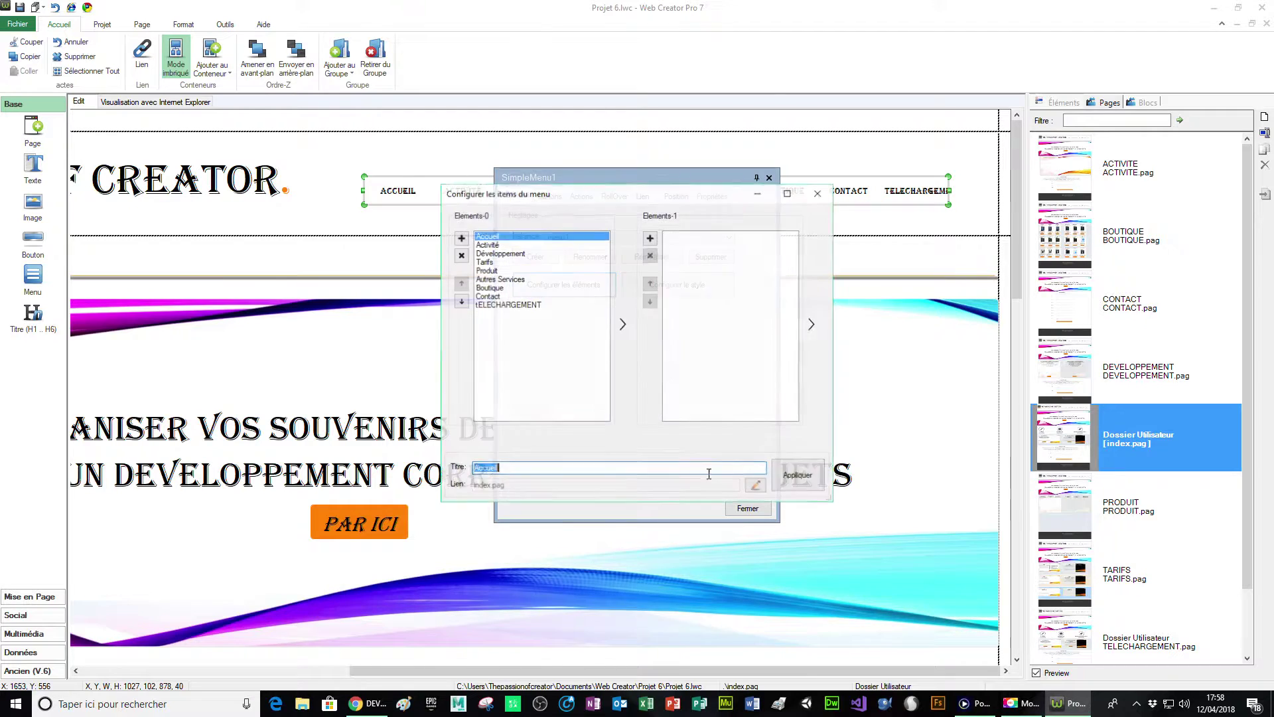
pyautogui.click(756, 485)
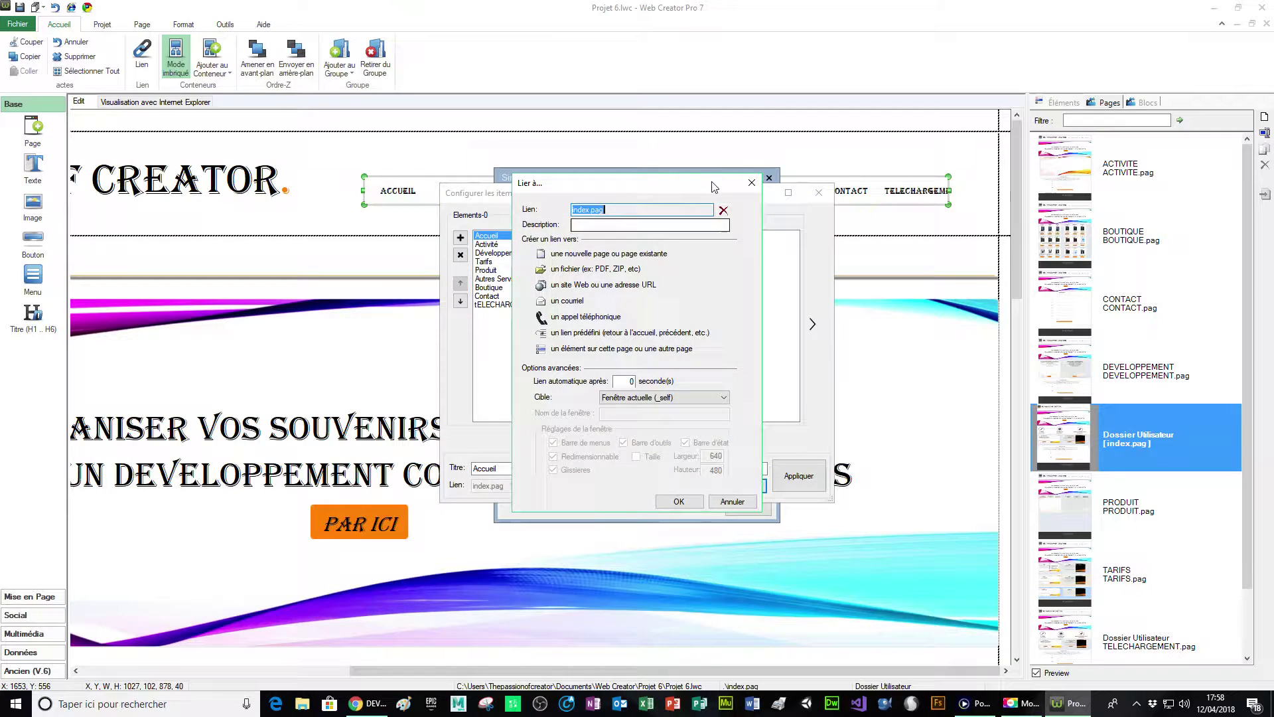
pyautogui.click(752, 183)
pyautogui.click(512, 305)
pyautogui.click(757, 485)
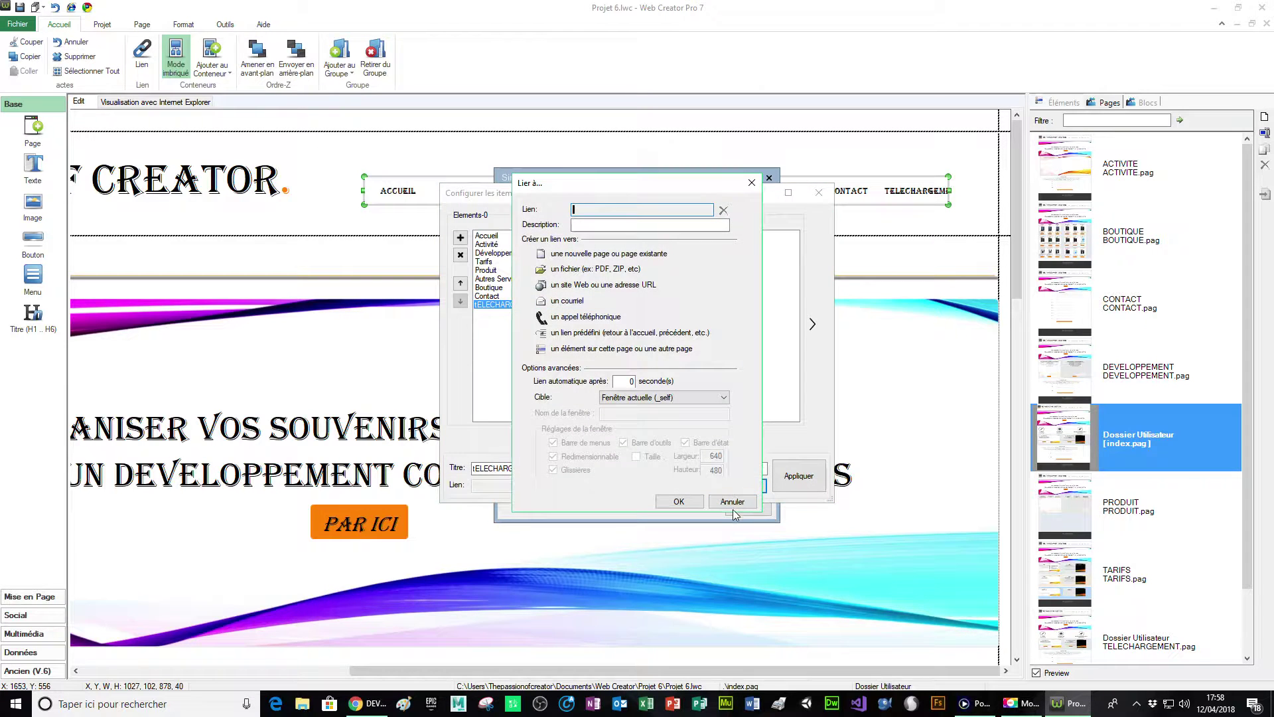
pyautogui.click(544, 287)
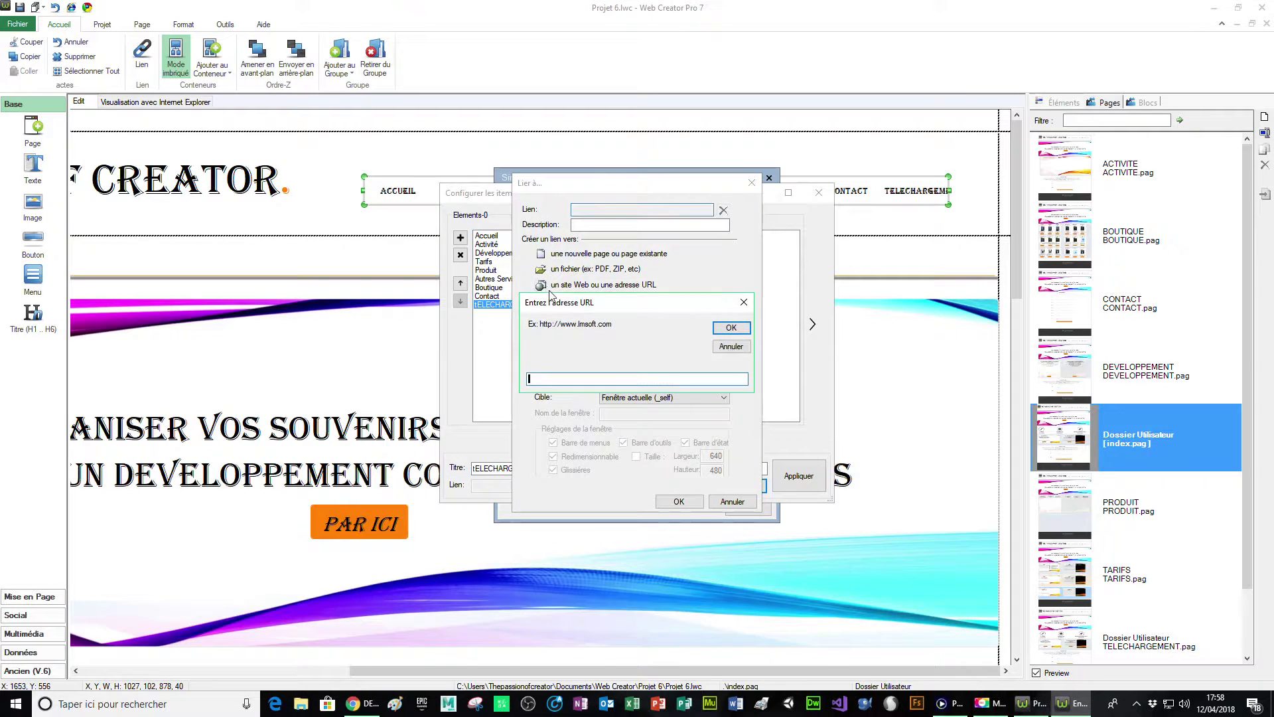
pyautogui.click(743, 347)
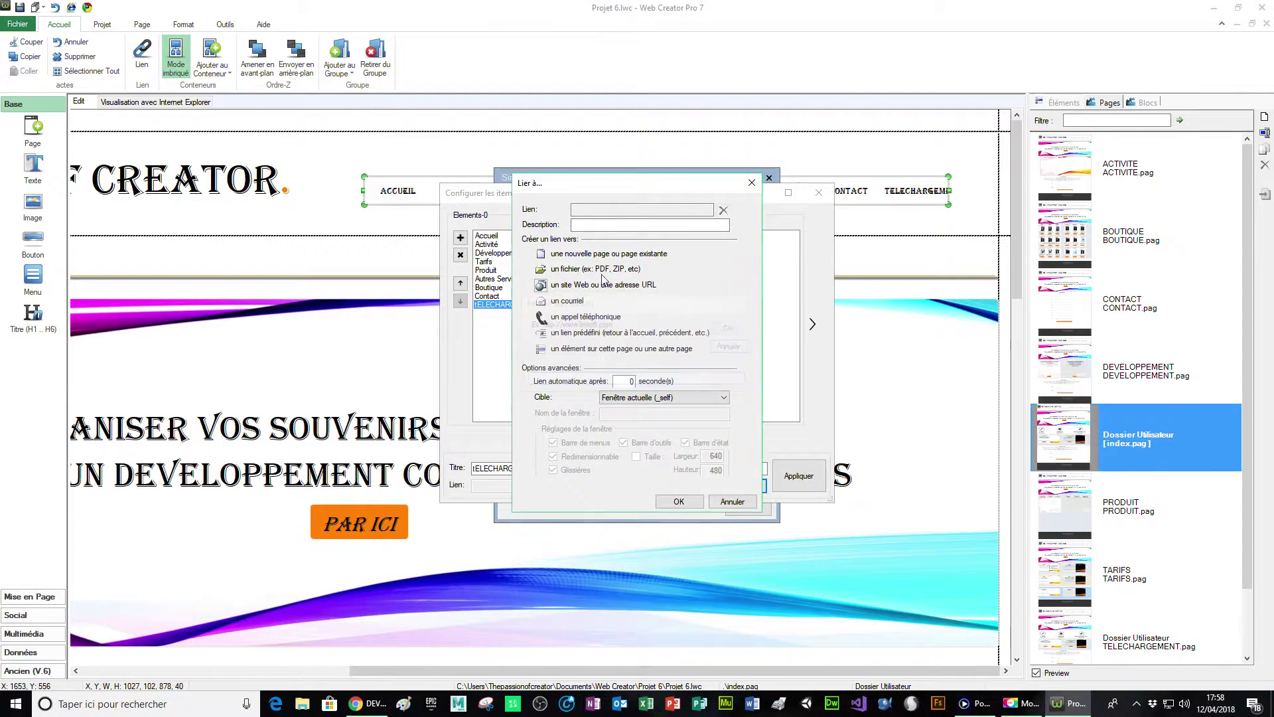
pyautogui.click(563, 255)
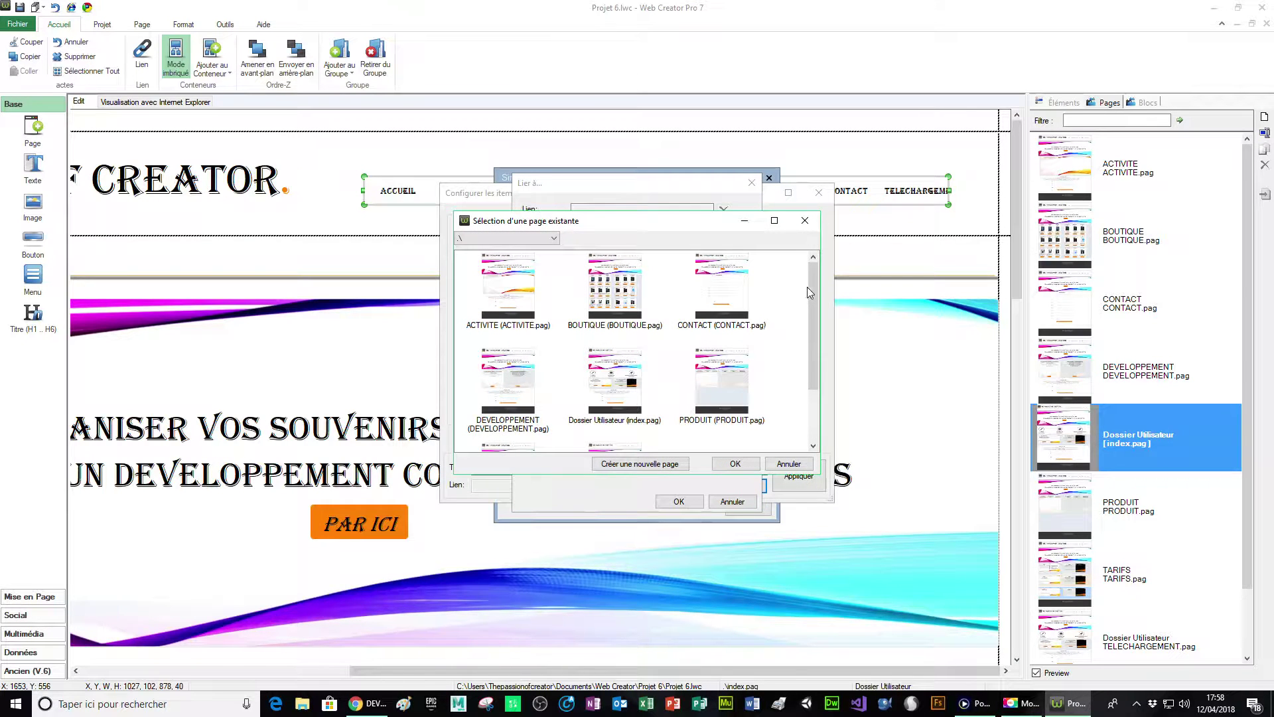
pyautogui.scroll(-3, 807, 292)
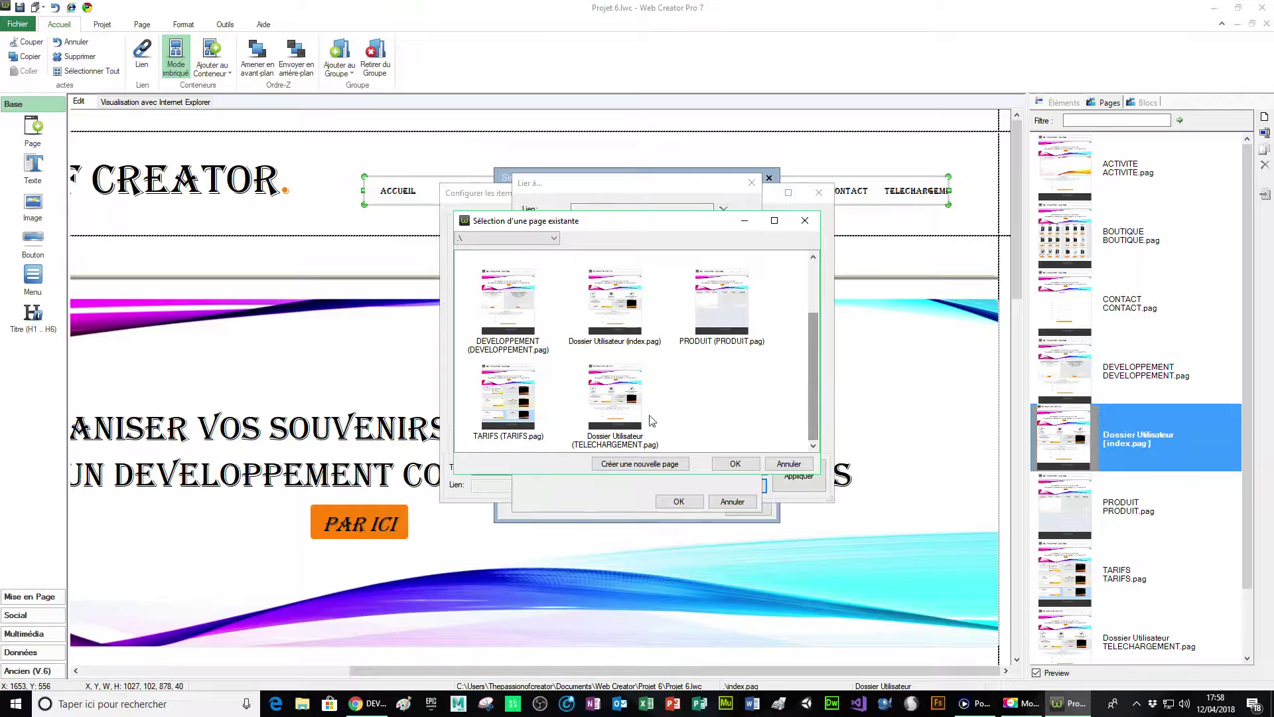
pyautogui.click(617, 411)
pyautogui.click(736, 464)
pyautogui.click(730, 503)
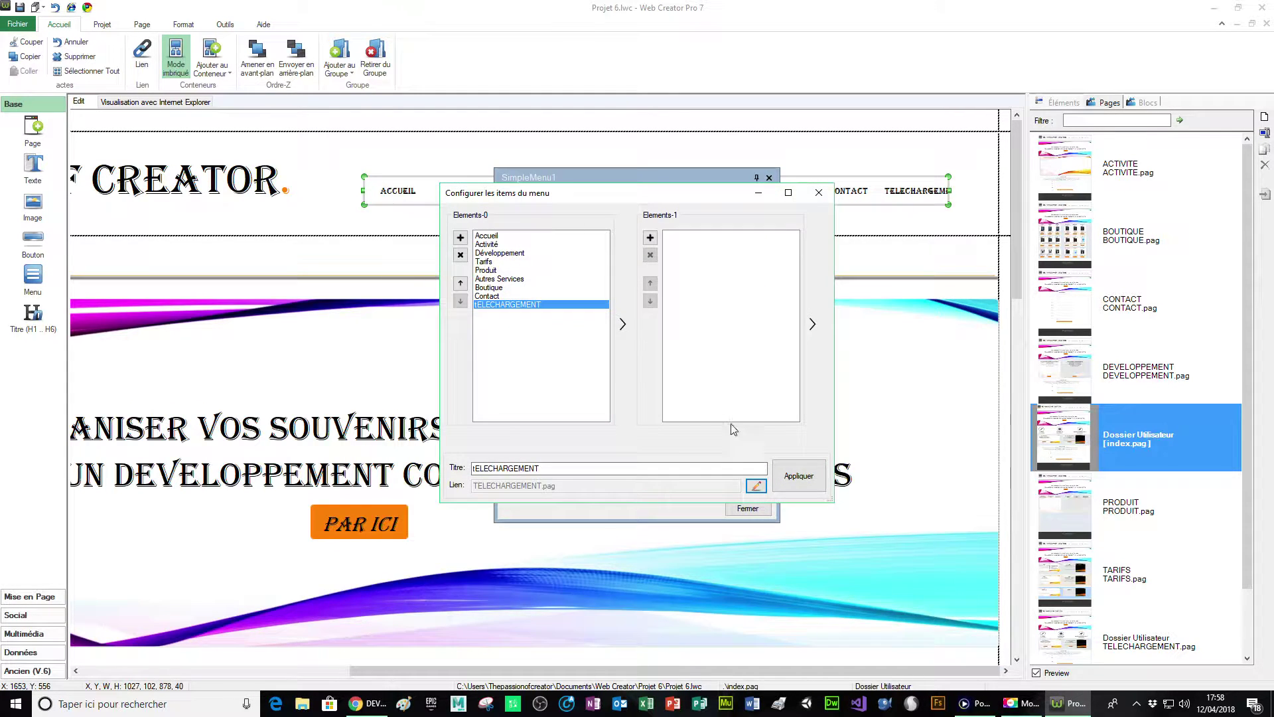
pyautogui.click(798, 476)
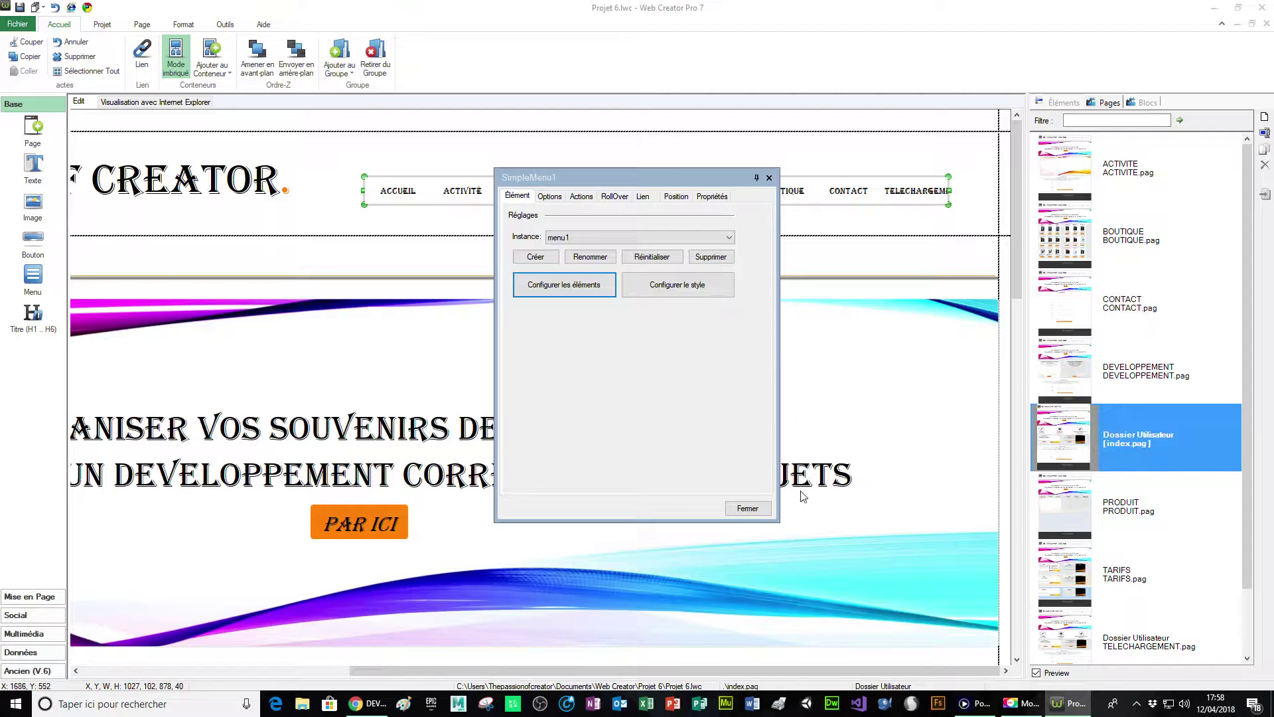
pyautogui.click(750, 509)
# - Preview the index page in Chrome, test the TELECHARGEMENT menu link, and return to the editor
pyautogui.click(87, 7)
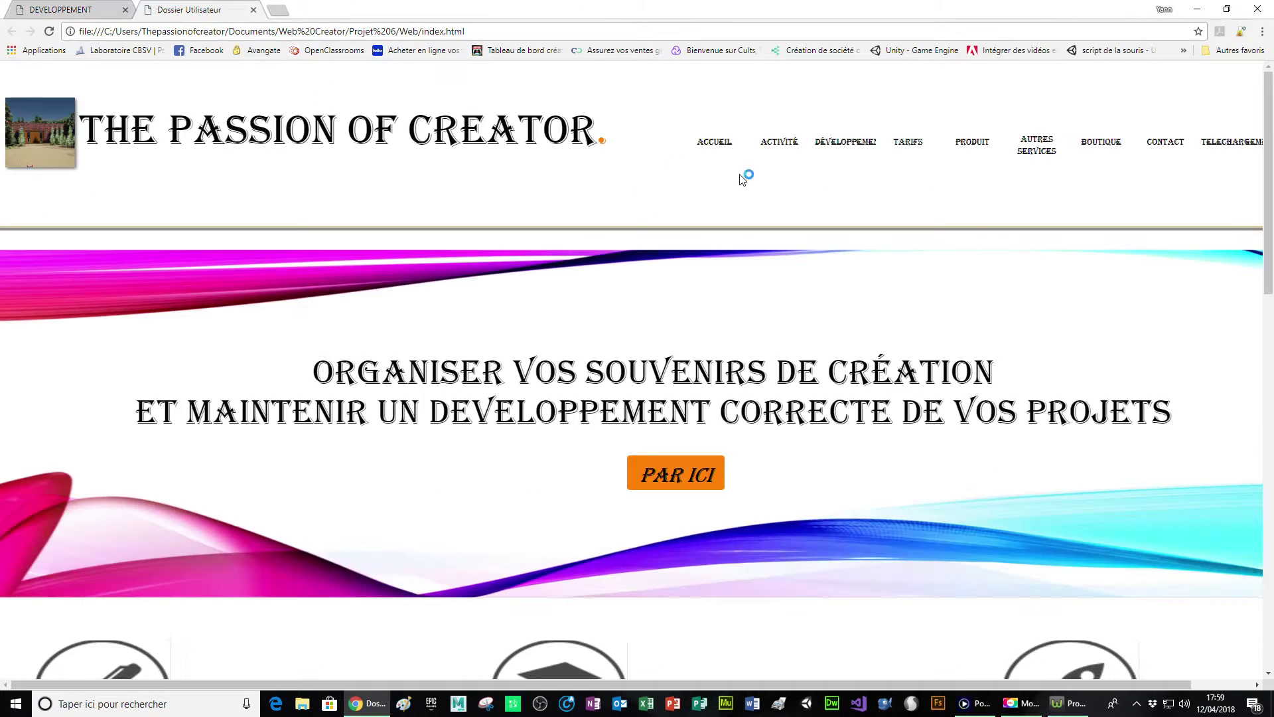
pyautogui.click(1232, 144)
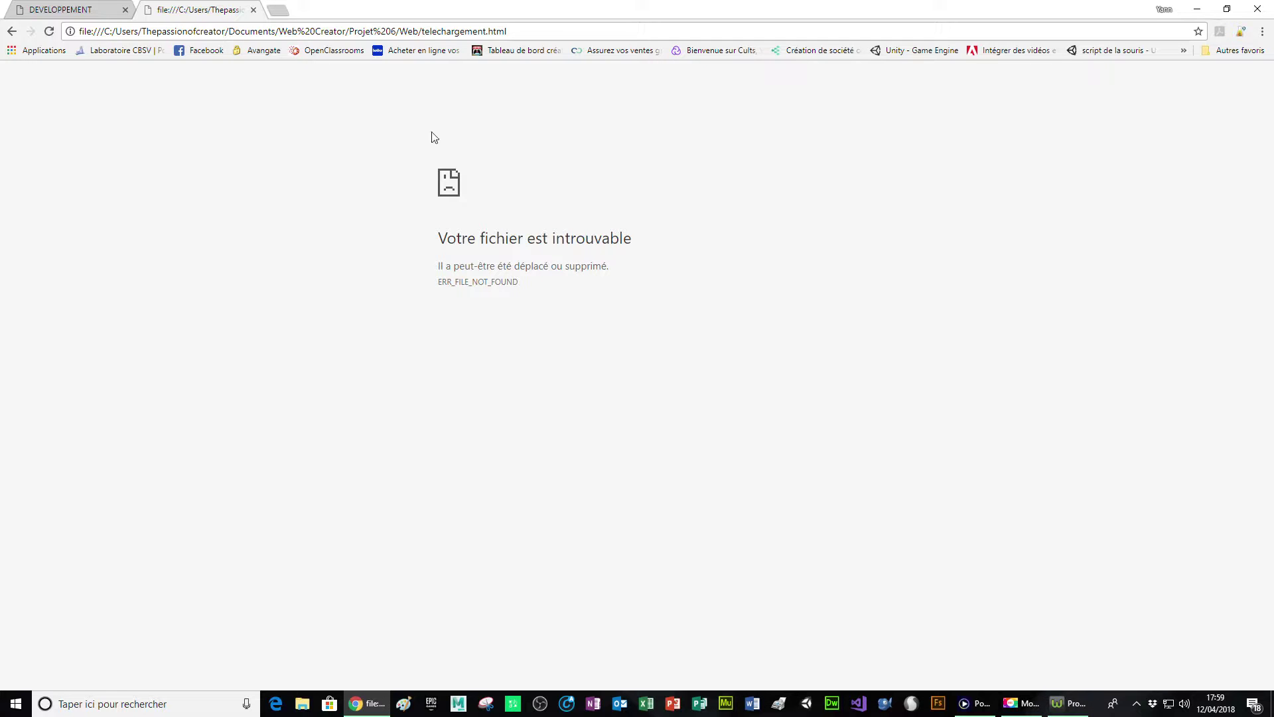
pyautogui.click(253, 9)
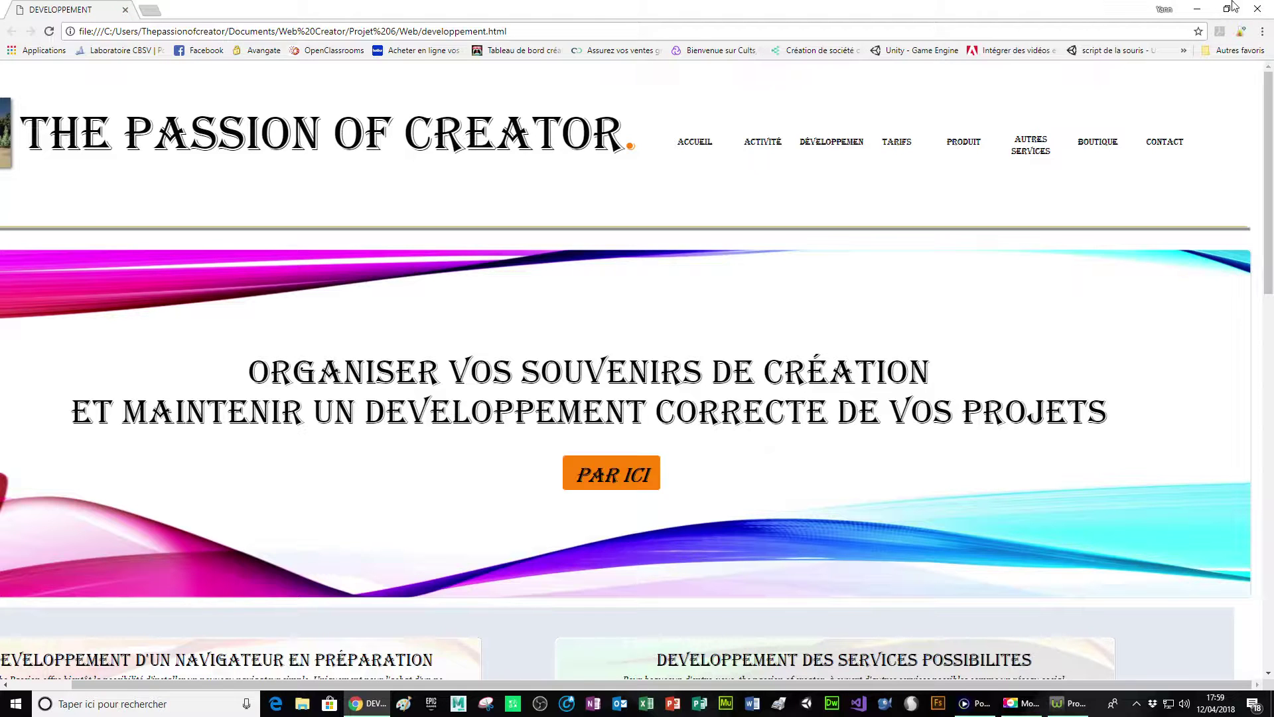
pyautogui.click(1258, 9)
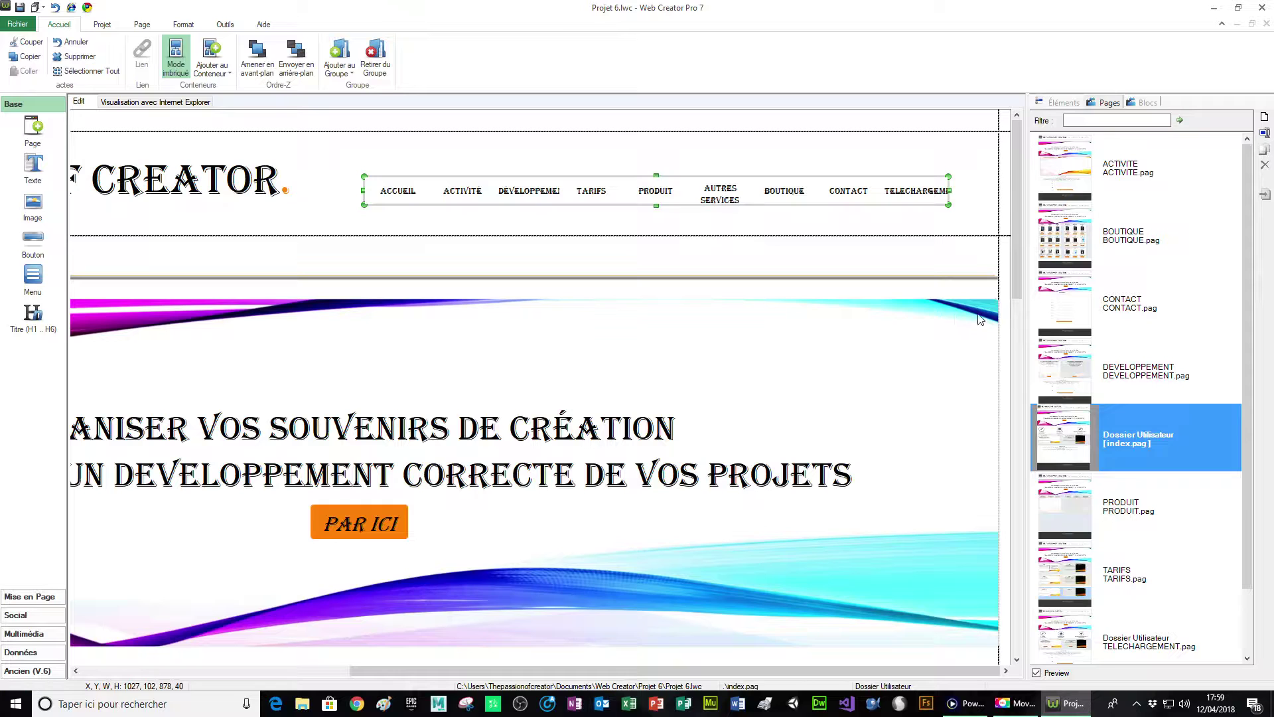
# - Delete the TELECHARGEMENT.pag page from the project
pyautogui.rightClick(1149, 650)
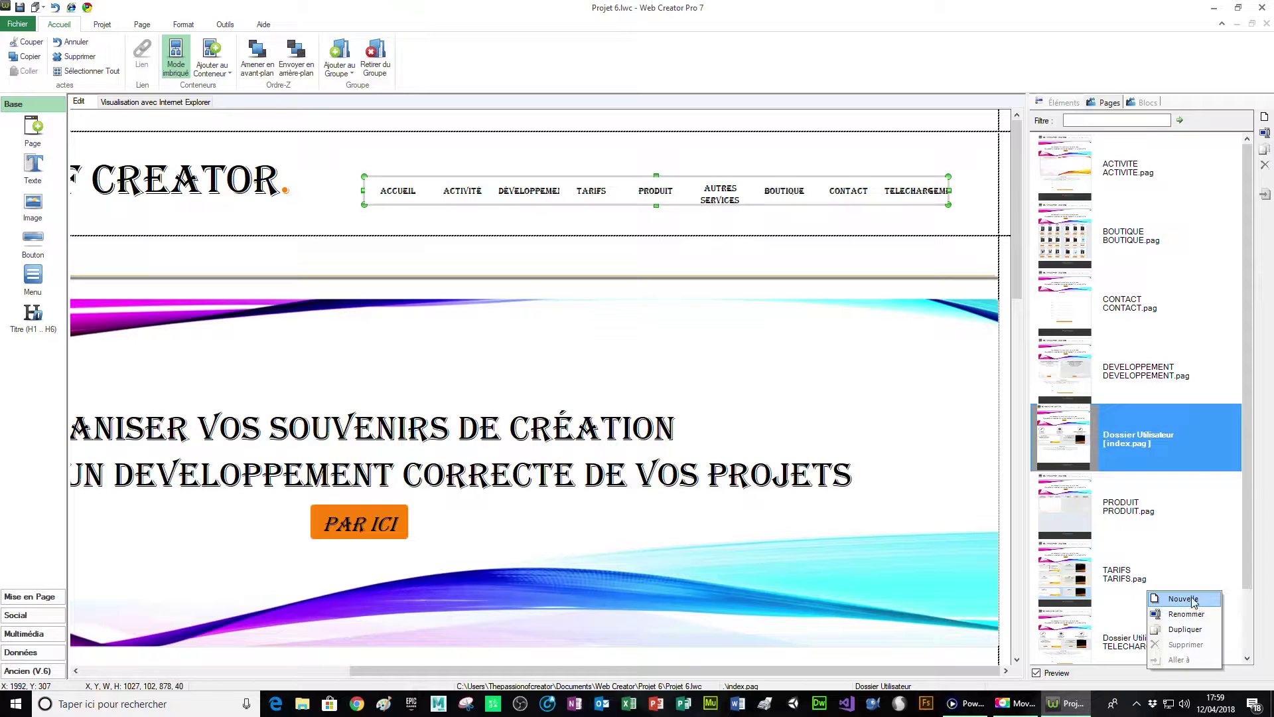
pyautogui.click(1223, 571)
pyautogui.scroll(-2, 1105, 647)
pyautogui.click(1106, 629)
pyautogui.rightClick(1123, 565)
pyautogui.click(1082, 576)
pyautogui.rightClick(1081, 576)
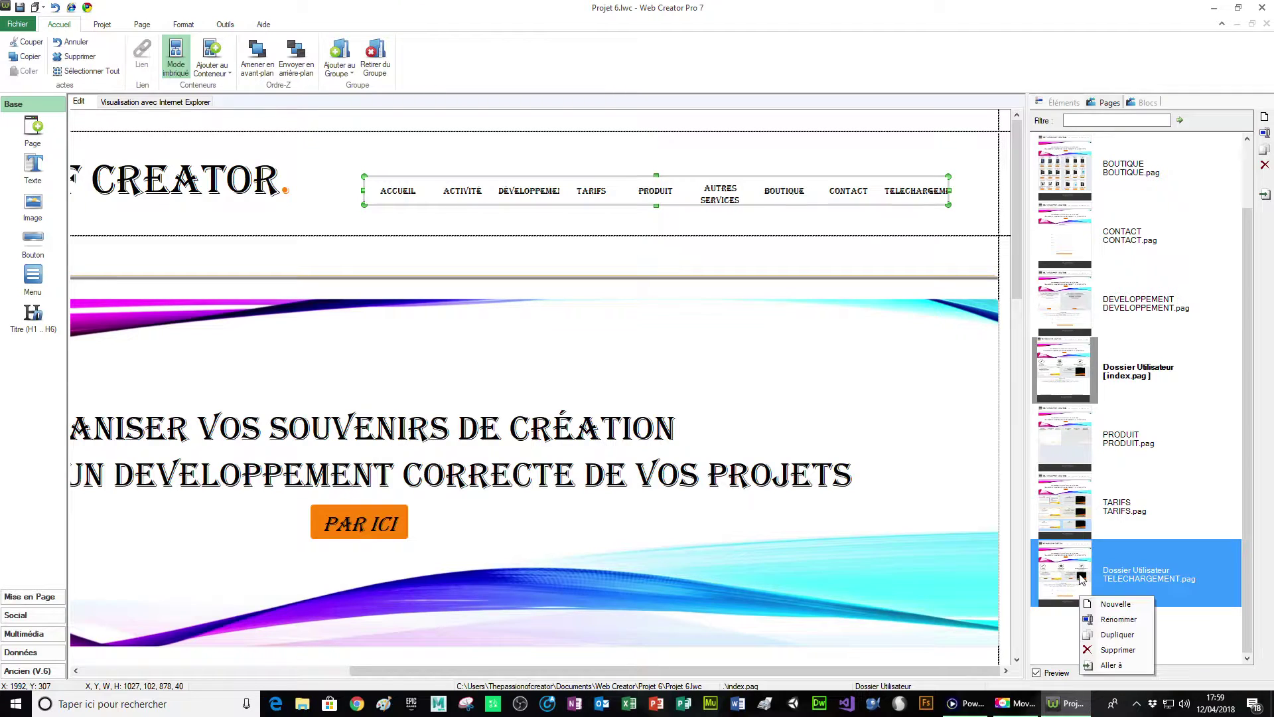
pyautogui.click(1103, 650)
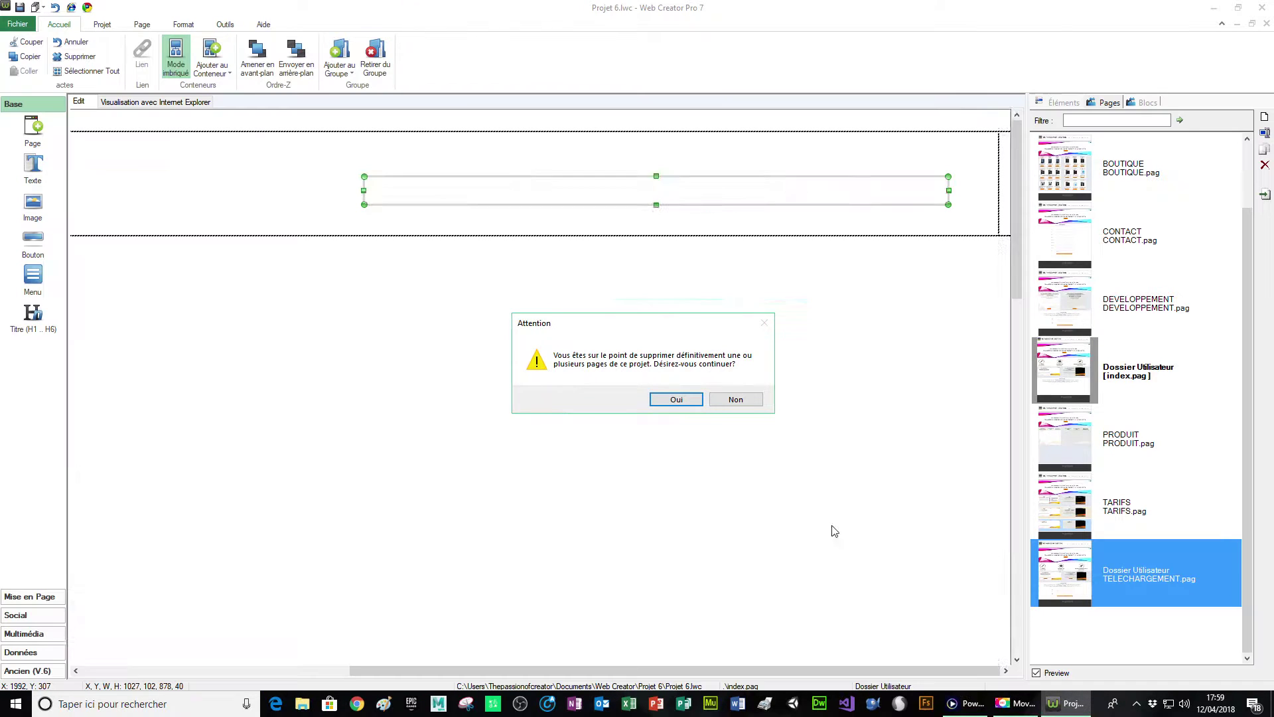
pyautogui.click(691, 401)
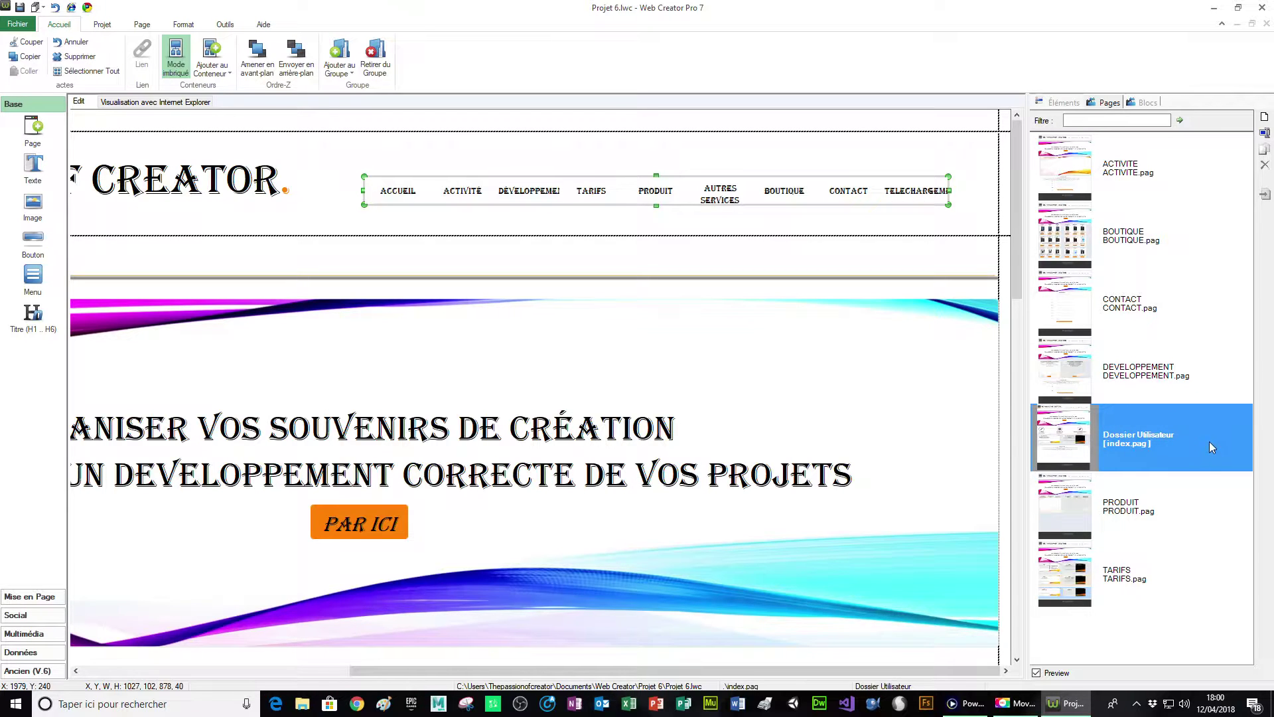
# - Remove the tELECHARGEMENT item from the index page's header menu
pyautogui.doubleClick(915, 196)
pyautogui.click(564, 285)
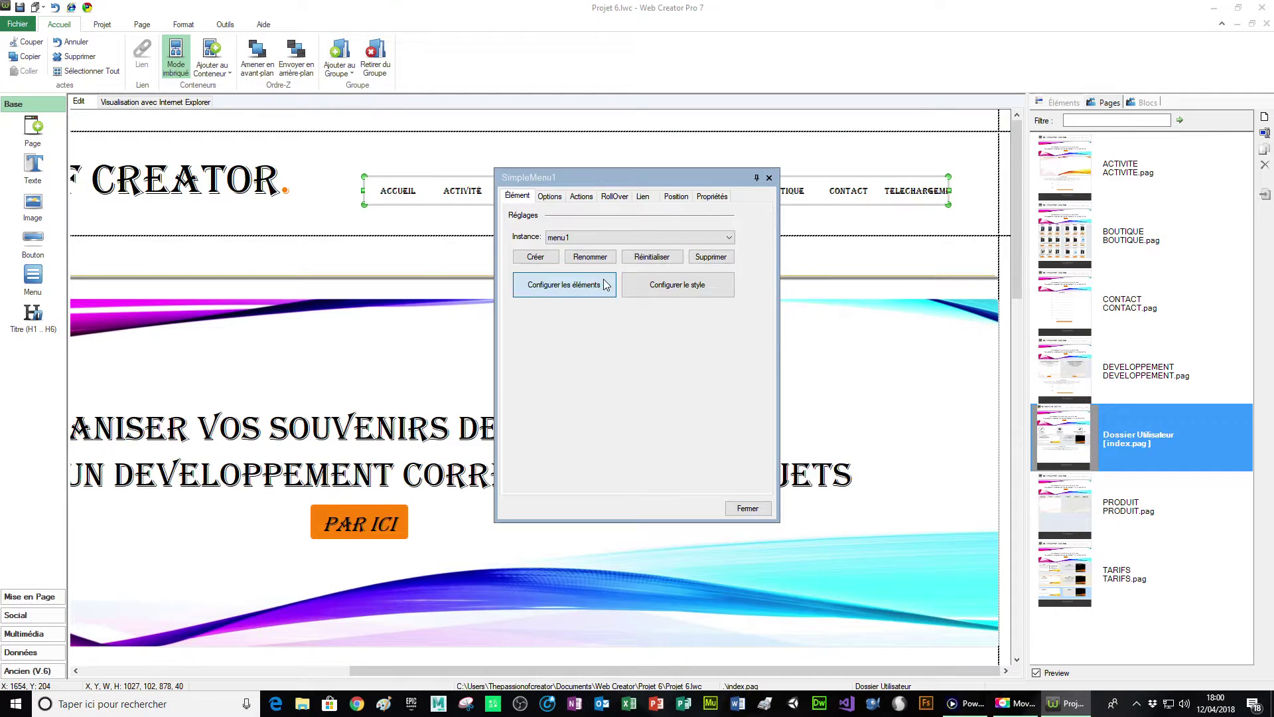
pyautogui.click(524, 304)
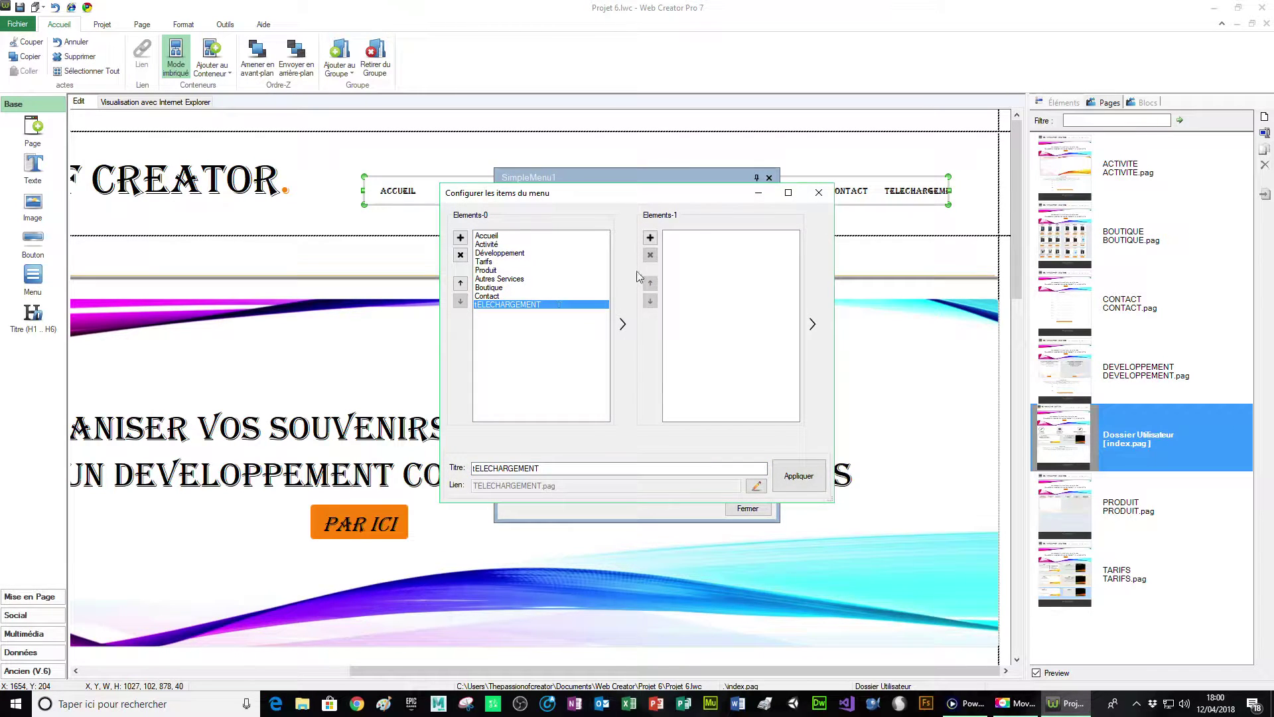
pyautogui.click(460, 255)
pyautogui.click(778, 476)
pyautogui.click(748, 509)
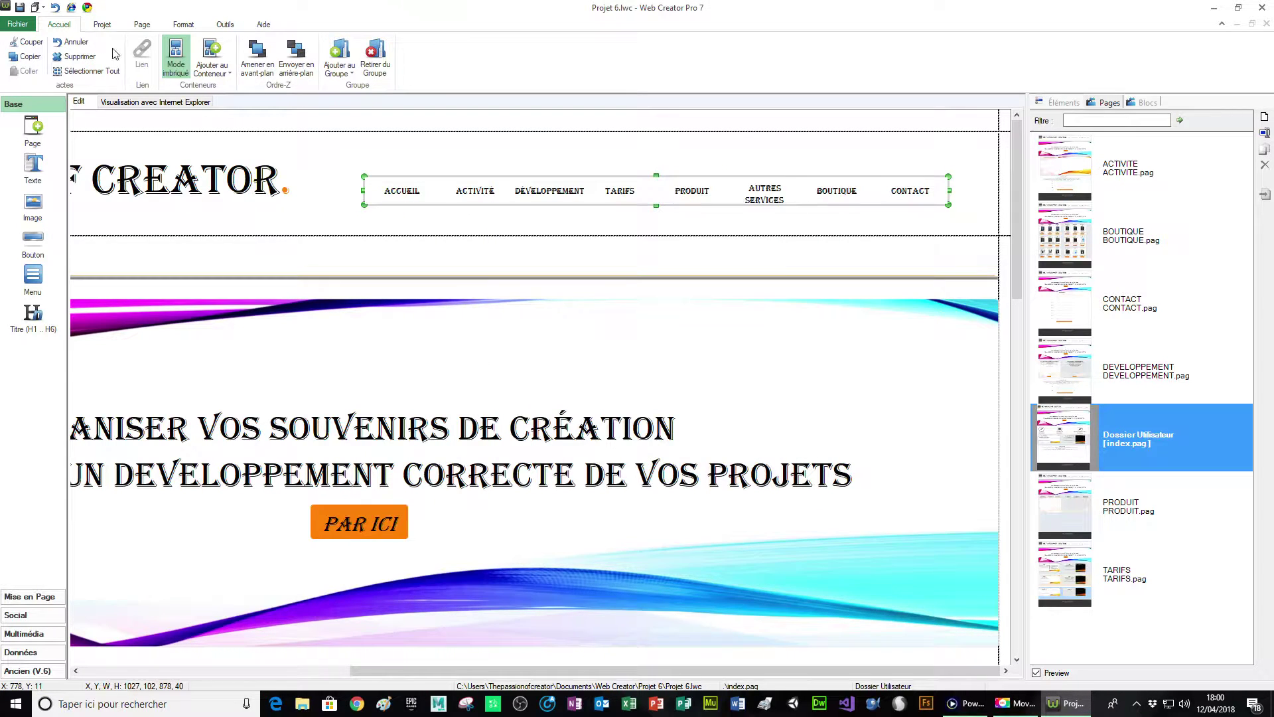
# - Preview the index page in Chrome, test the header menu's links including Développement, Tarifs, Produit and Contact, and return to the editor
pyautogui.click(87, 9)
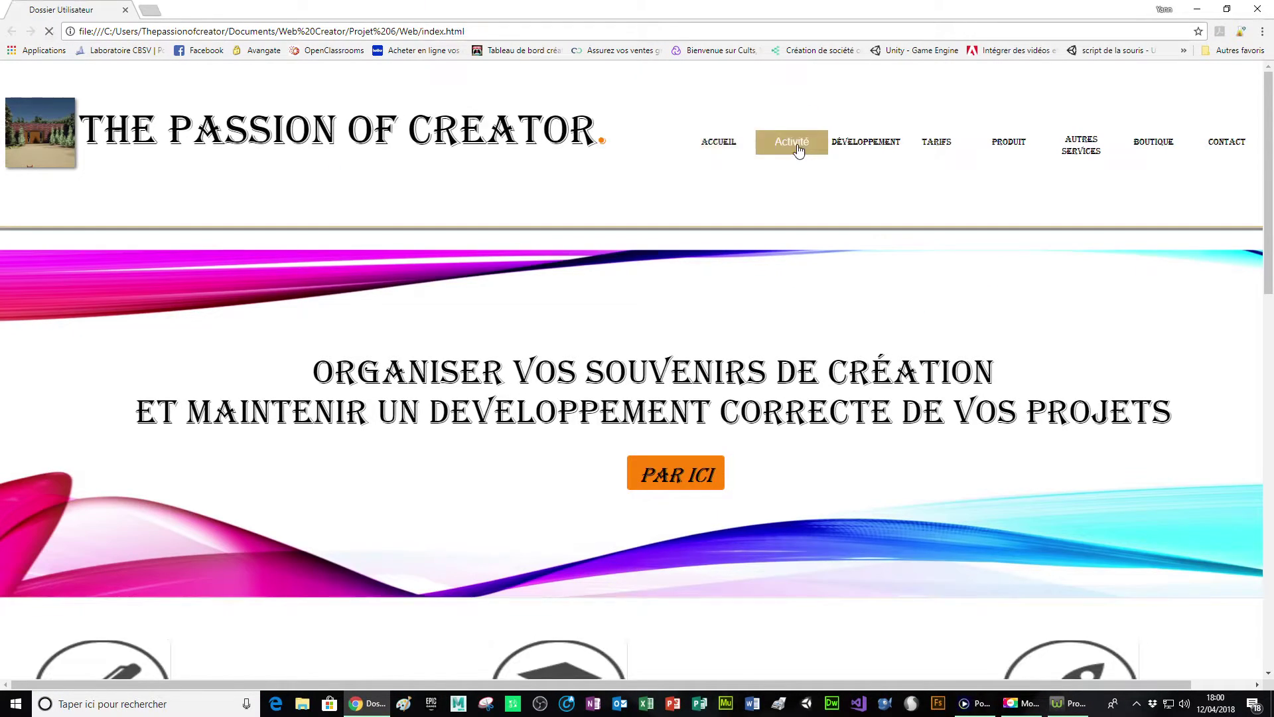
pyautogui.click(891, 143)
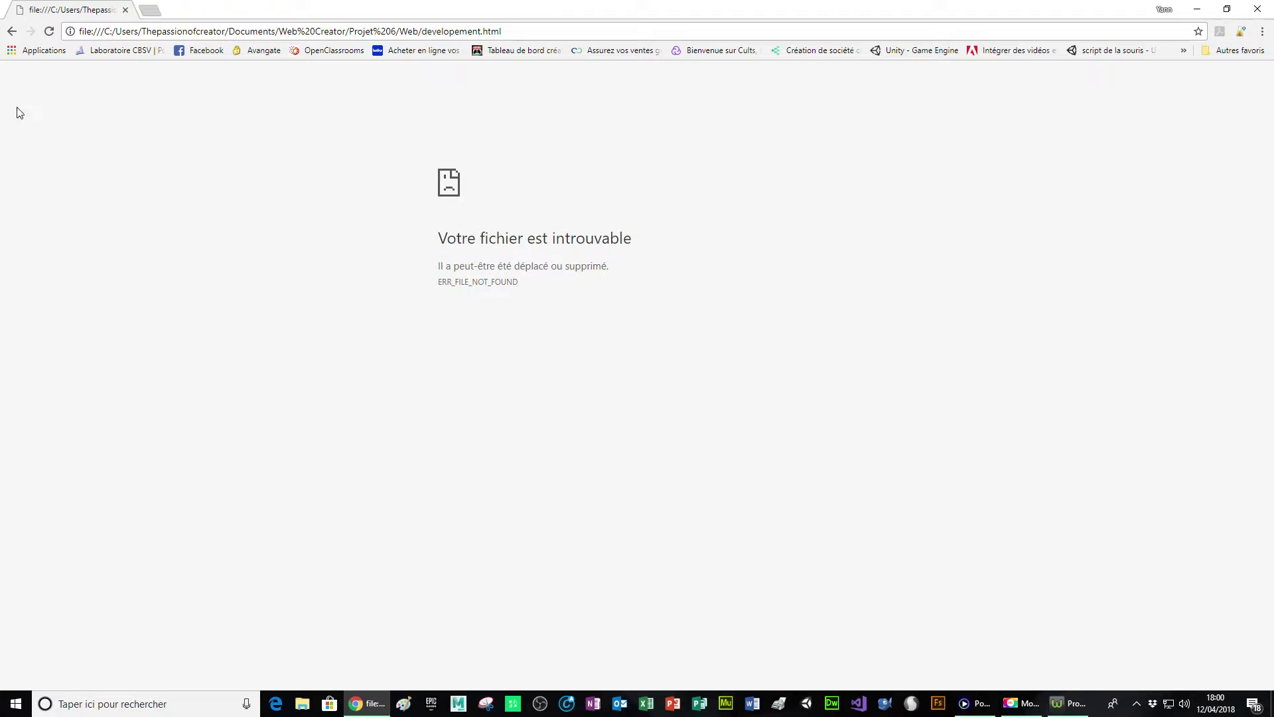
pyautogui.click(12, 31)
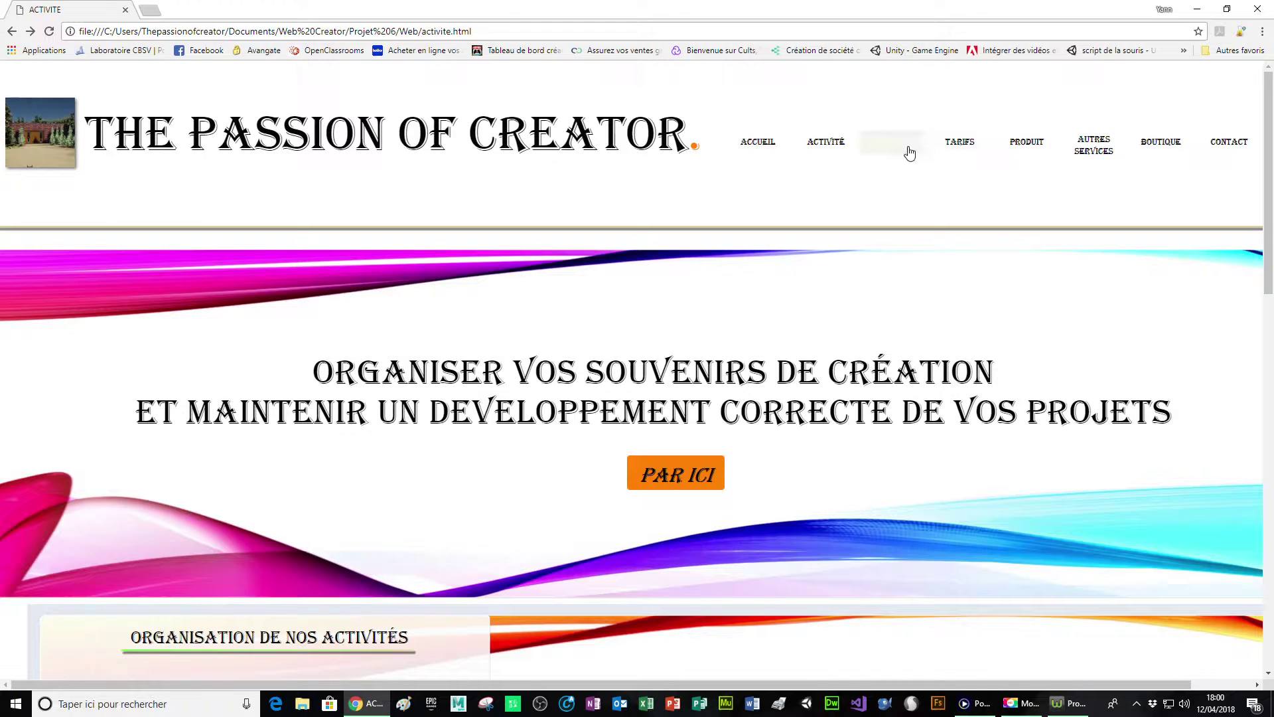
pyautogui.click(960, 142)
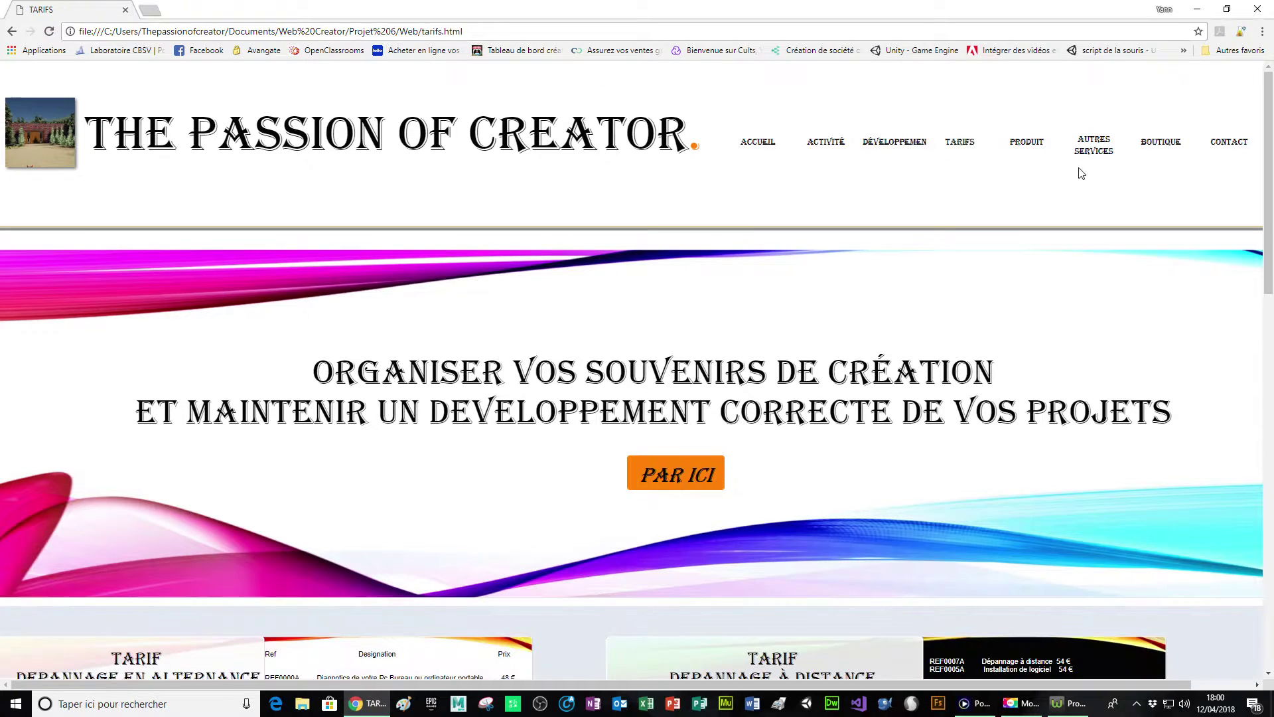
pyautogui.click(1030, 147)
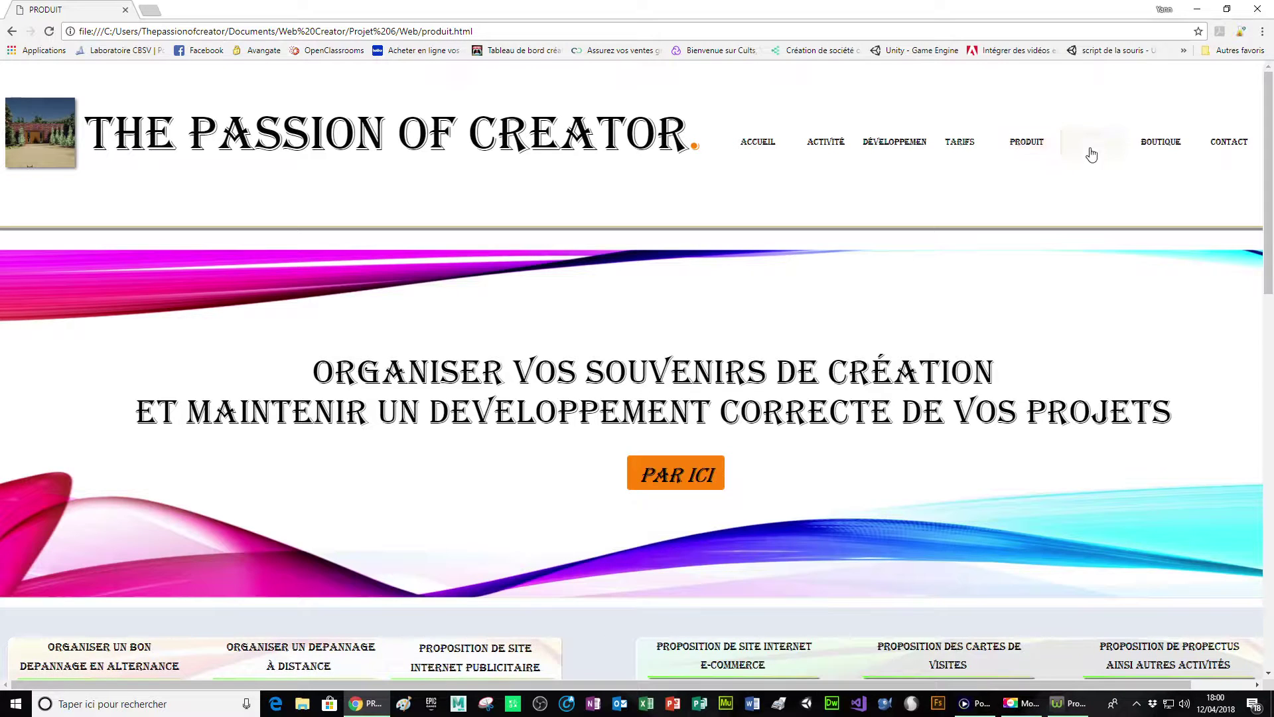
pyautogui.click(1142, 151)
pyautogui.click(1229, 142)
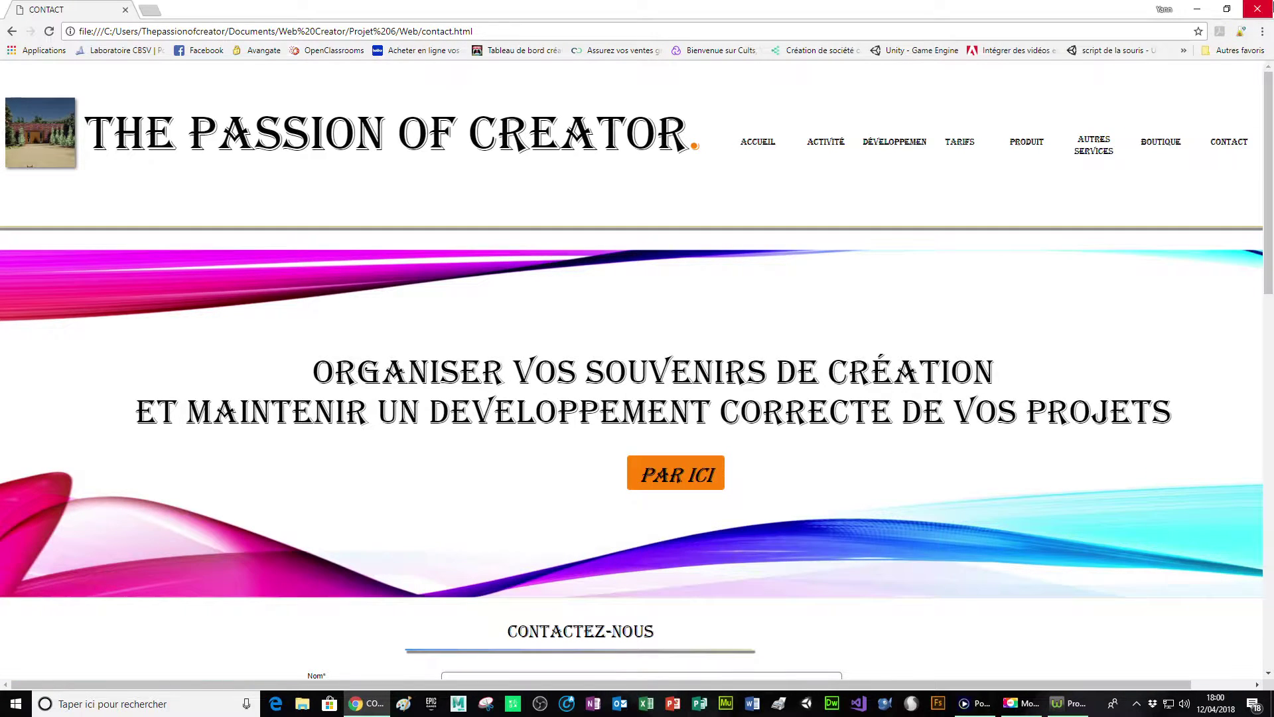
pyautogui.click(1258, 9)
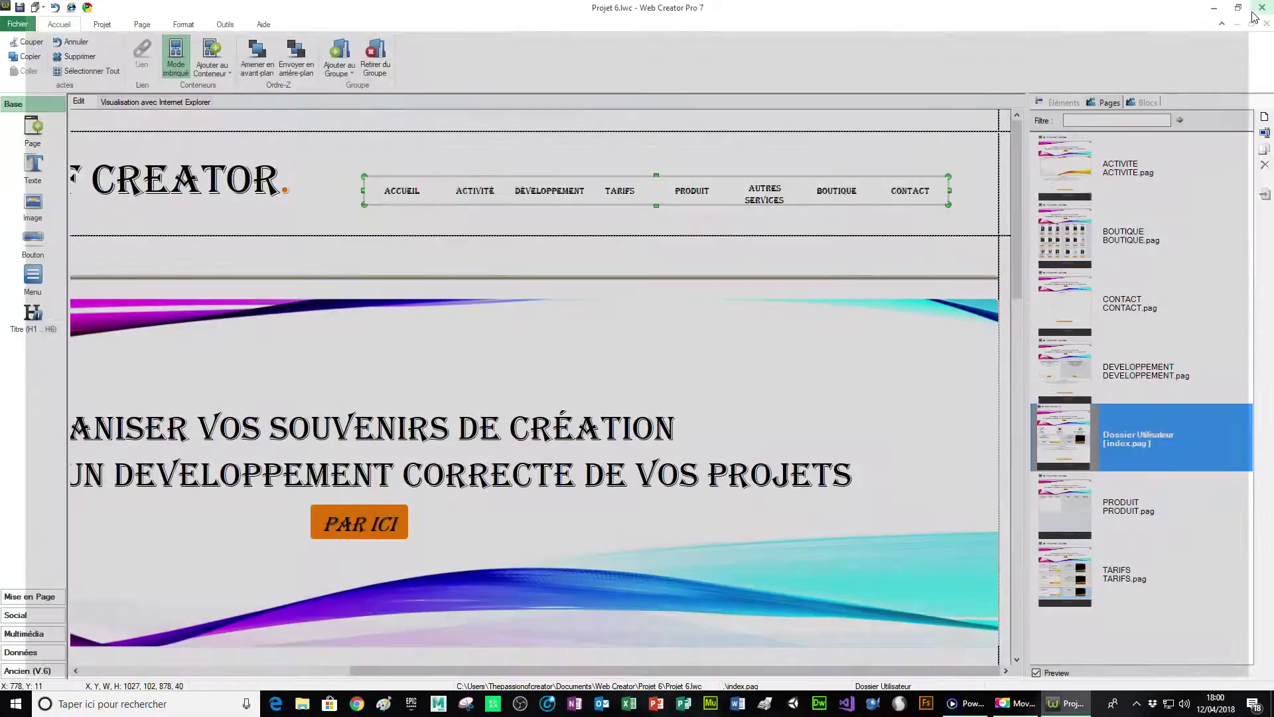
# - Open the DEVELOPPEMENT page in the editor and dismiss its loading report
pyautogui.click(1133, 379)
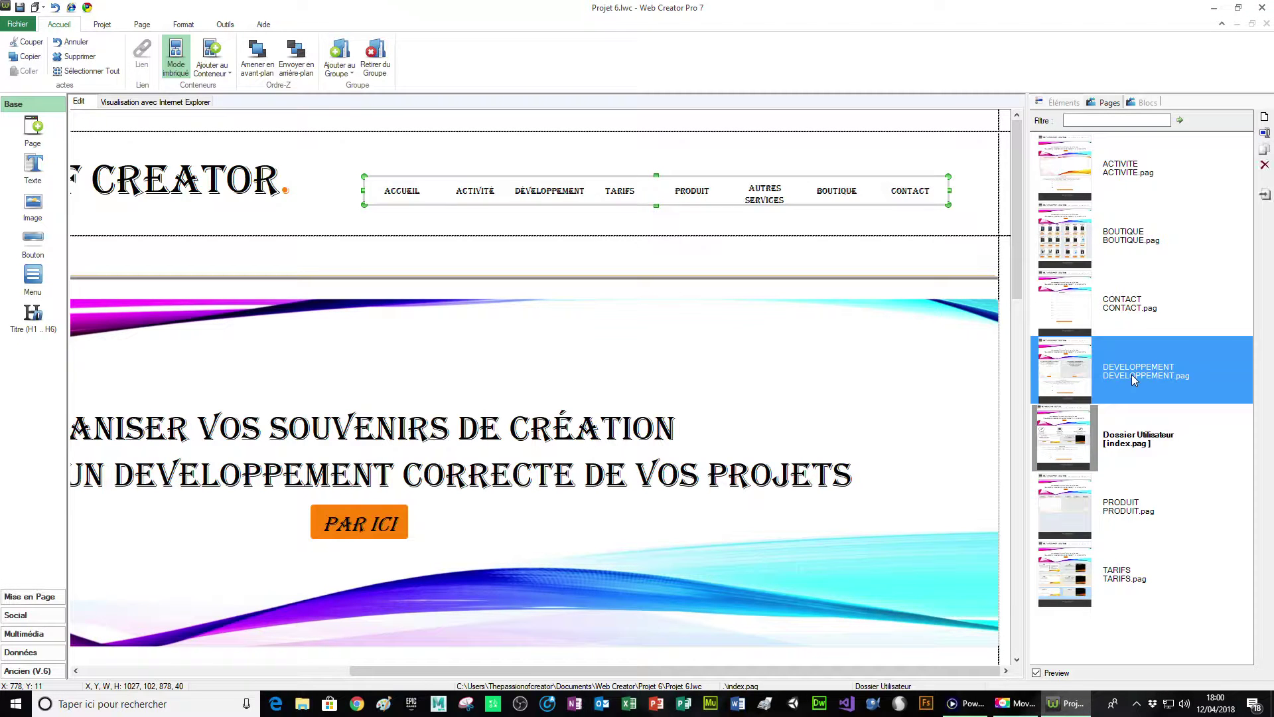
pyautogui.doubleClick(1132, 374)
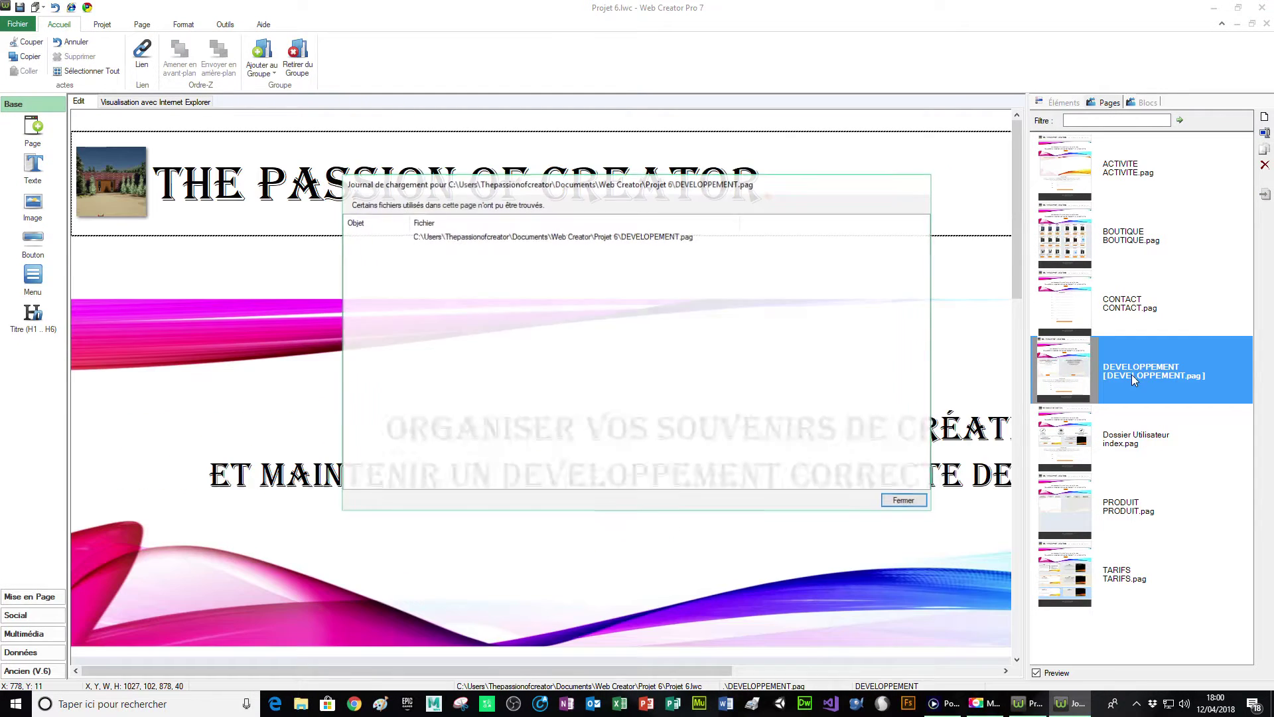
pyautogui.click(902, 497)
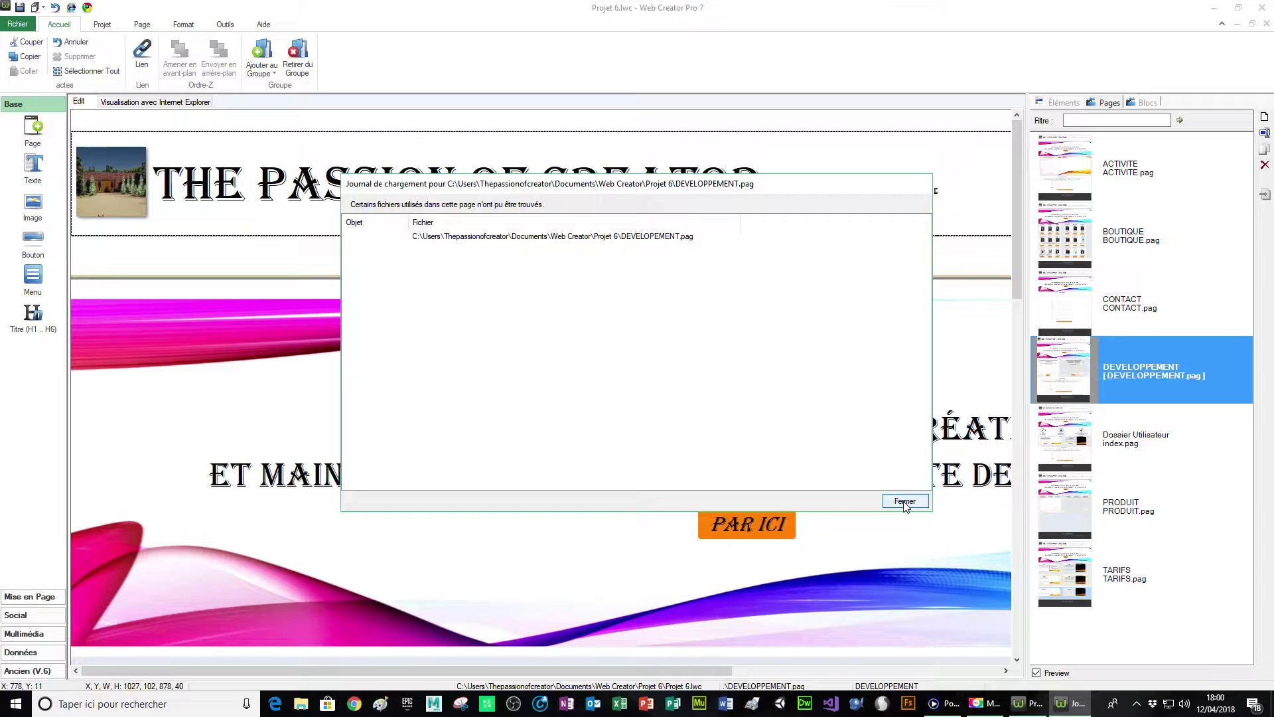
pyautogui.click(904, 502)
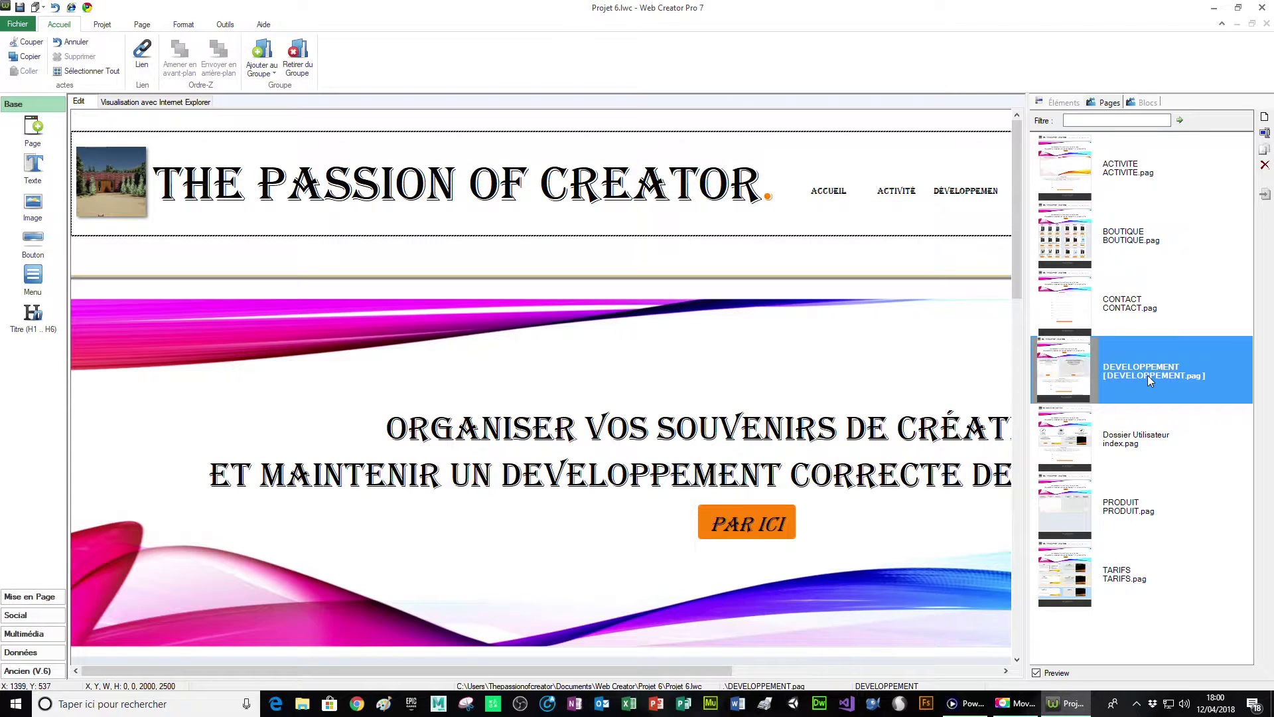
# - Rename the DEVELOPPEMENT page's file as DEVELOPEMENT, with a single P in the middle
pyautogui.rightClick(1148, 376)
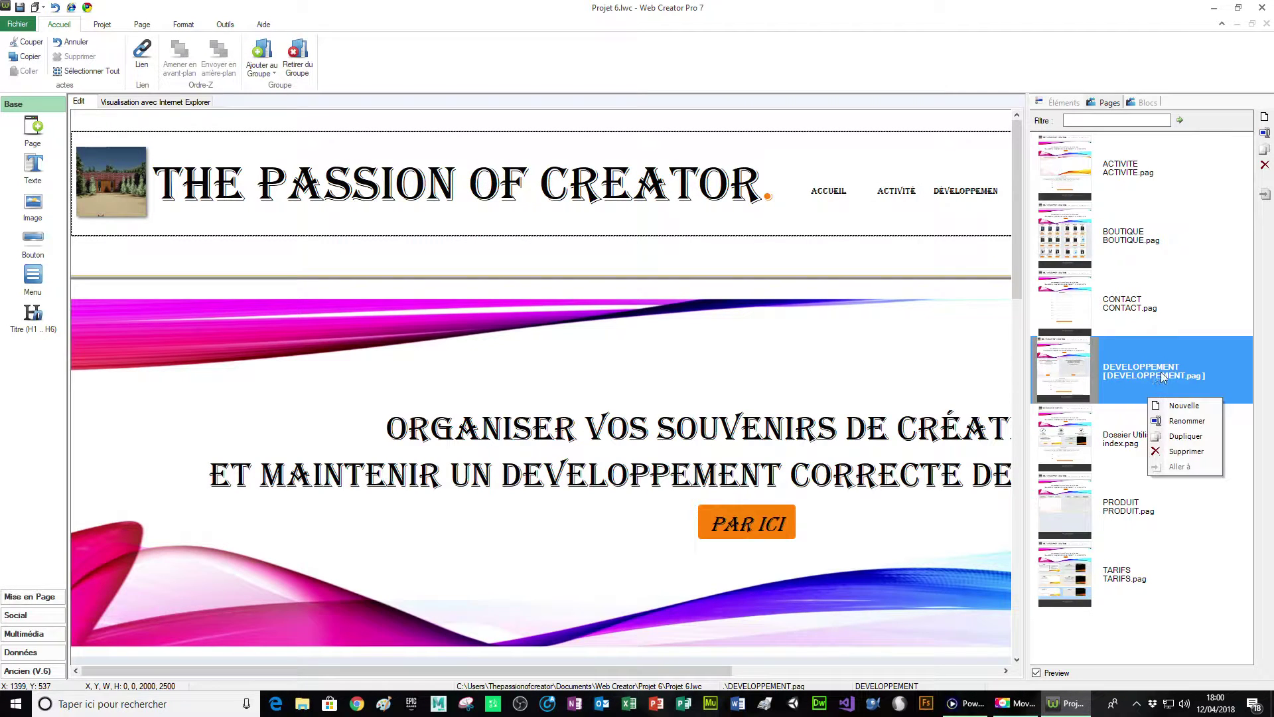
pyautogui.click(1195, 422)
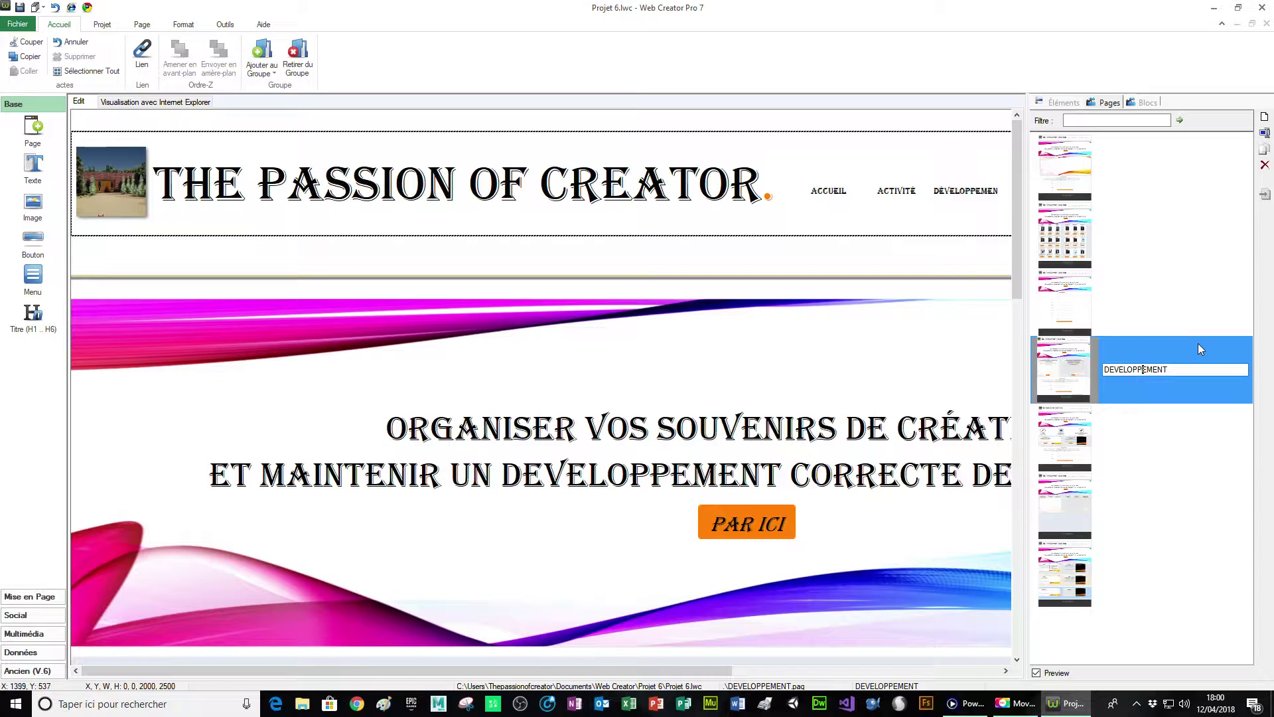
pyautogui.press('Return')
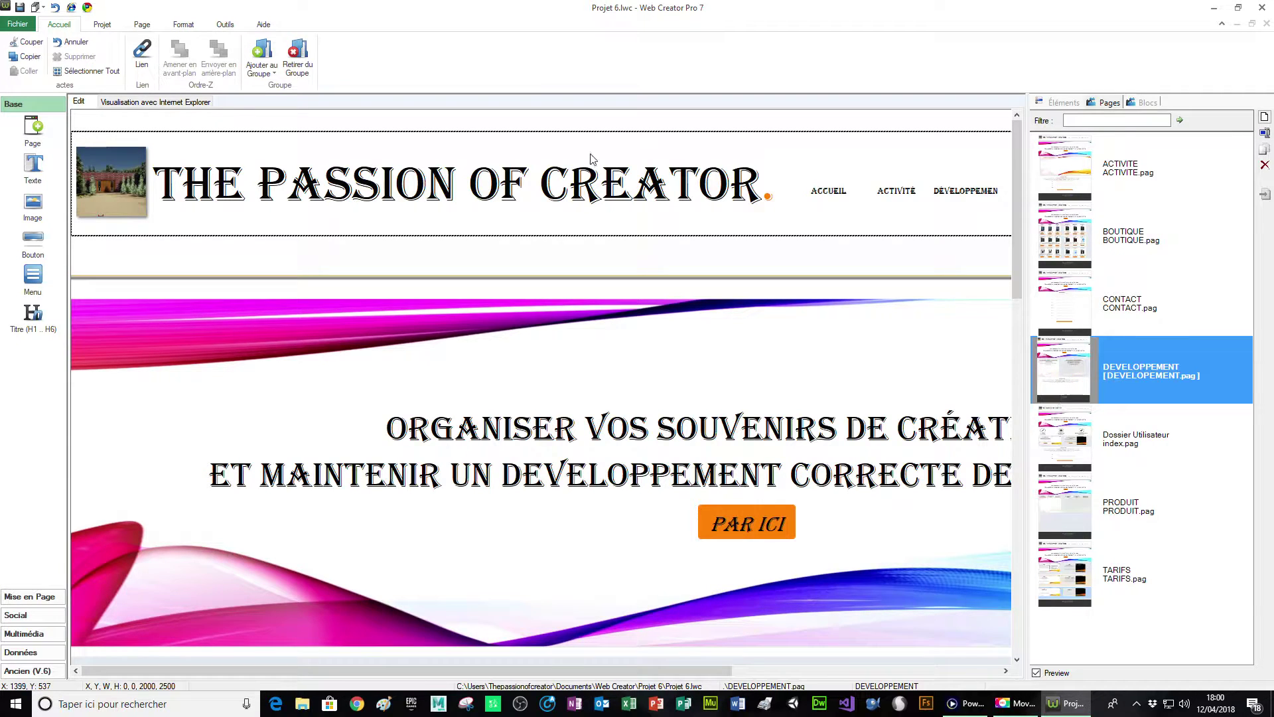
# - Rename the page's file back to DEVELOPPEMENT by adding the second P
pyautogui.rightClick(1154, 377)
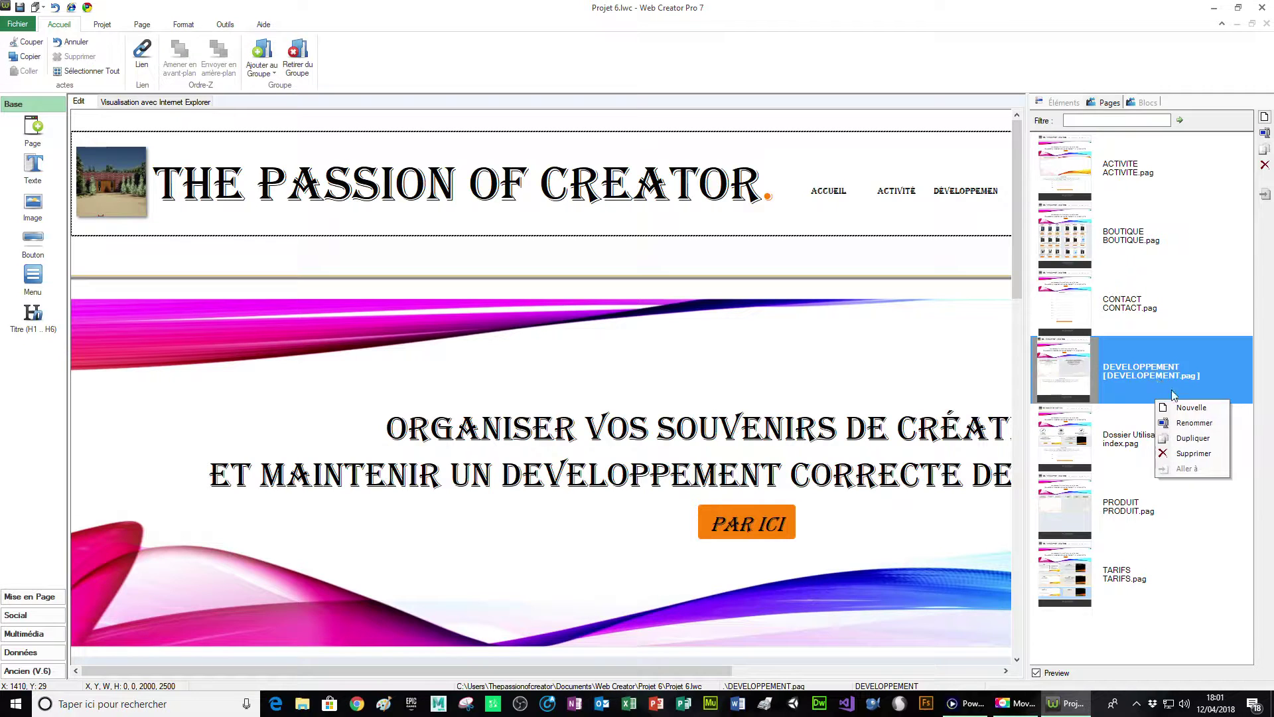
pyautogui.click(1188, 422)
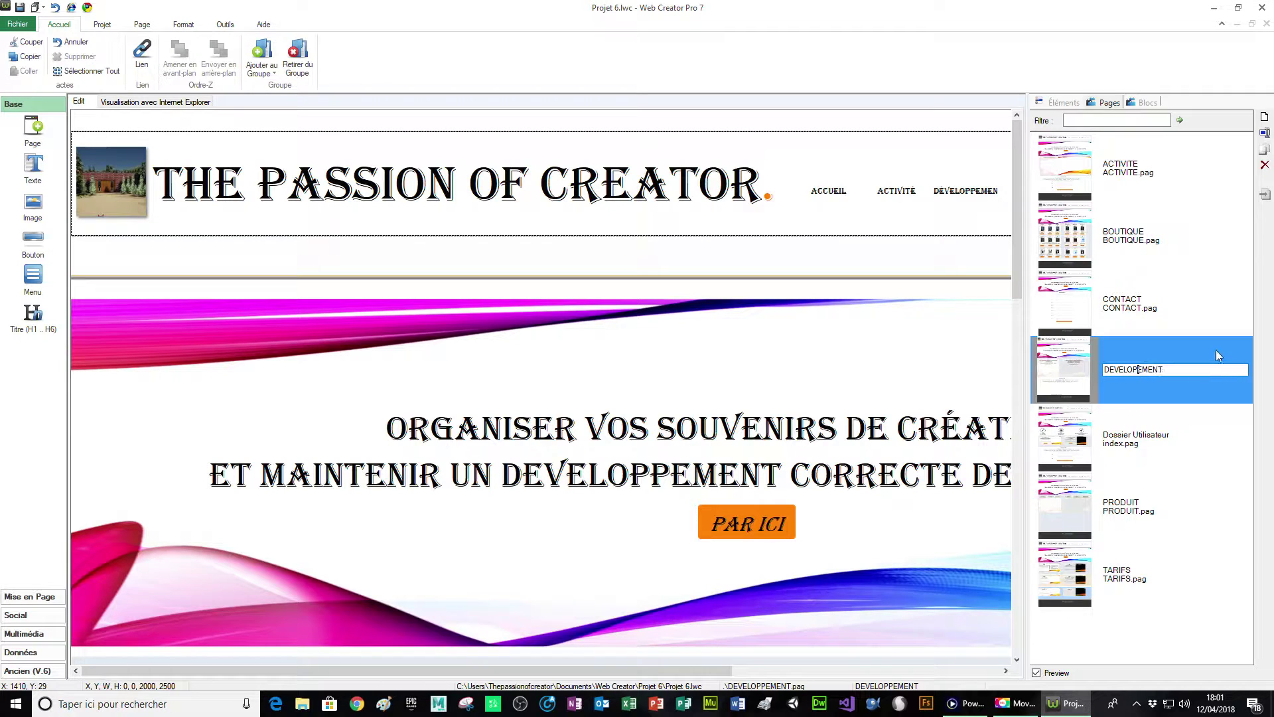
pyautogui.click(1141, 369)
pyautogui.write('P')
pyautogui.press('Return')
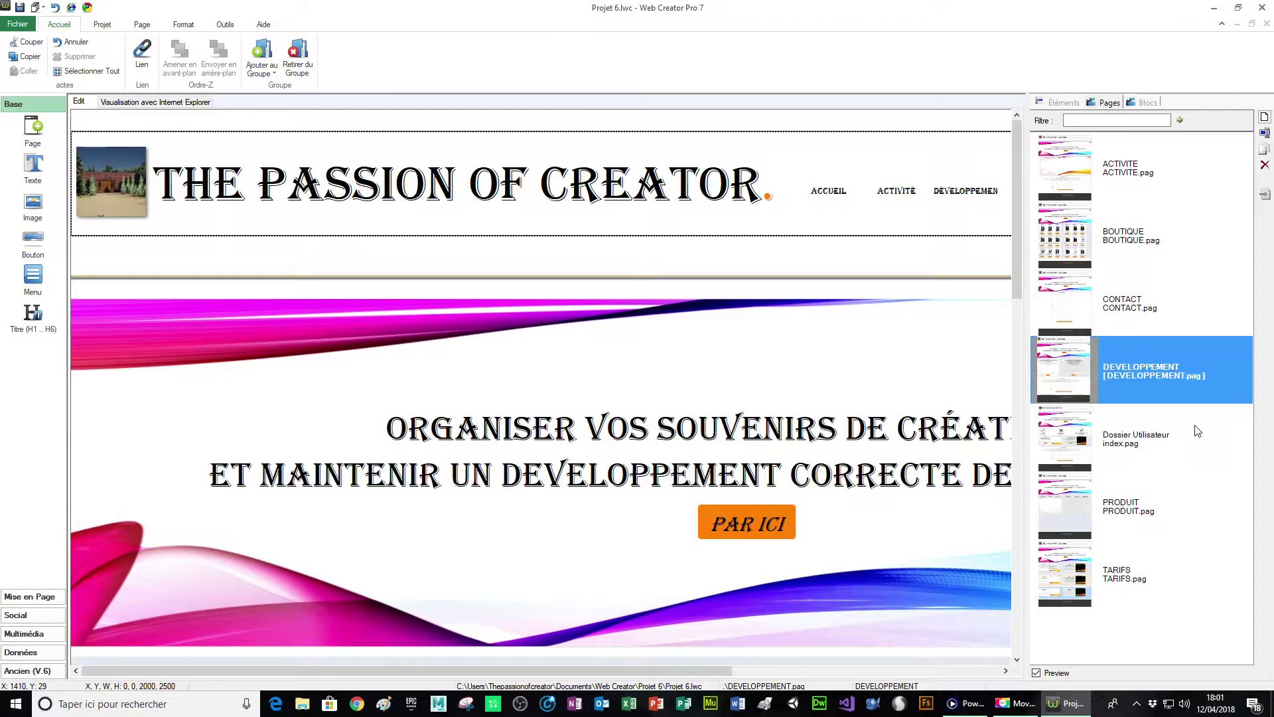
# - Remove one P from the Développement page's file name so that it reads DEVELOPEMENT
pyautogui.rightClick(1151, 380)
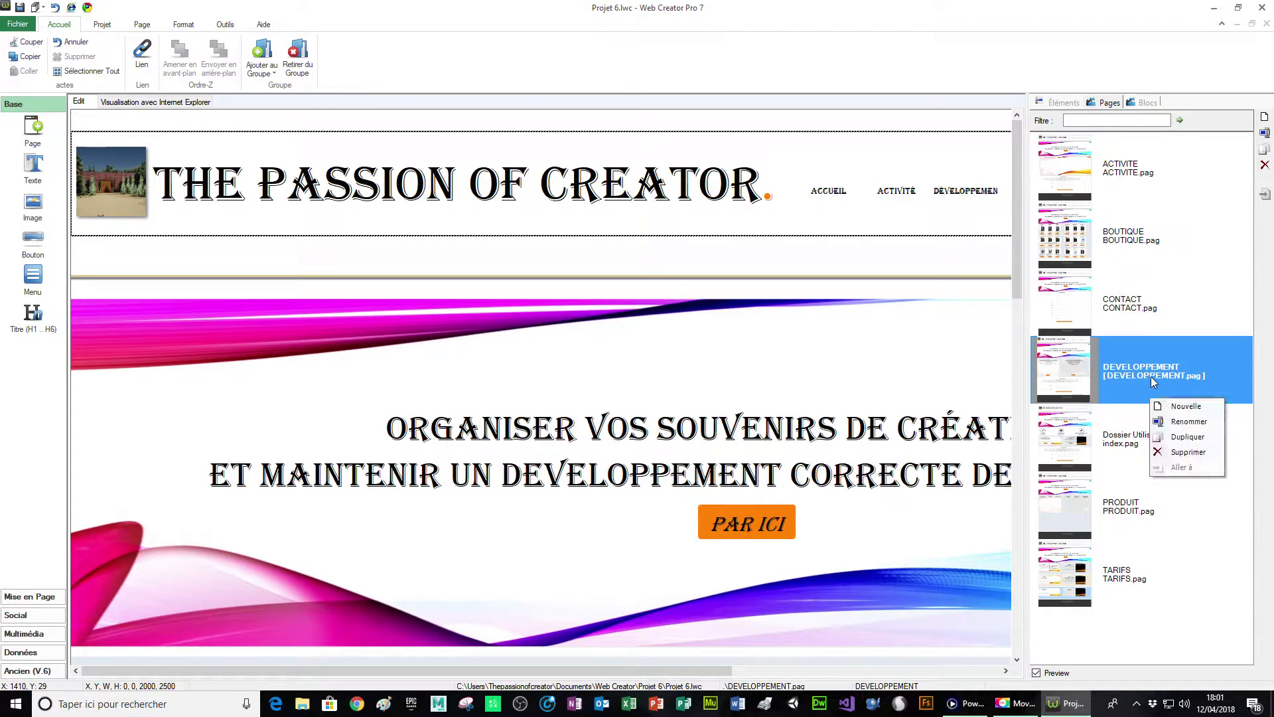
pyautogui.click(1185, 425)
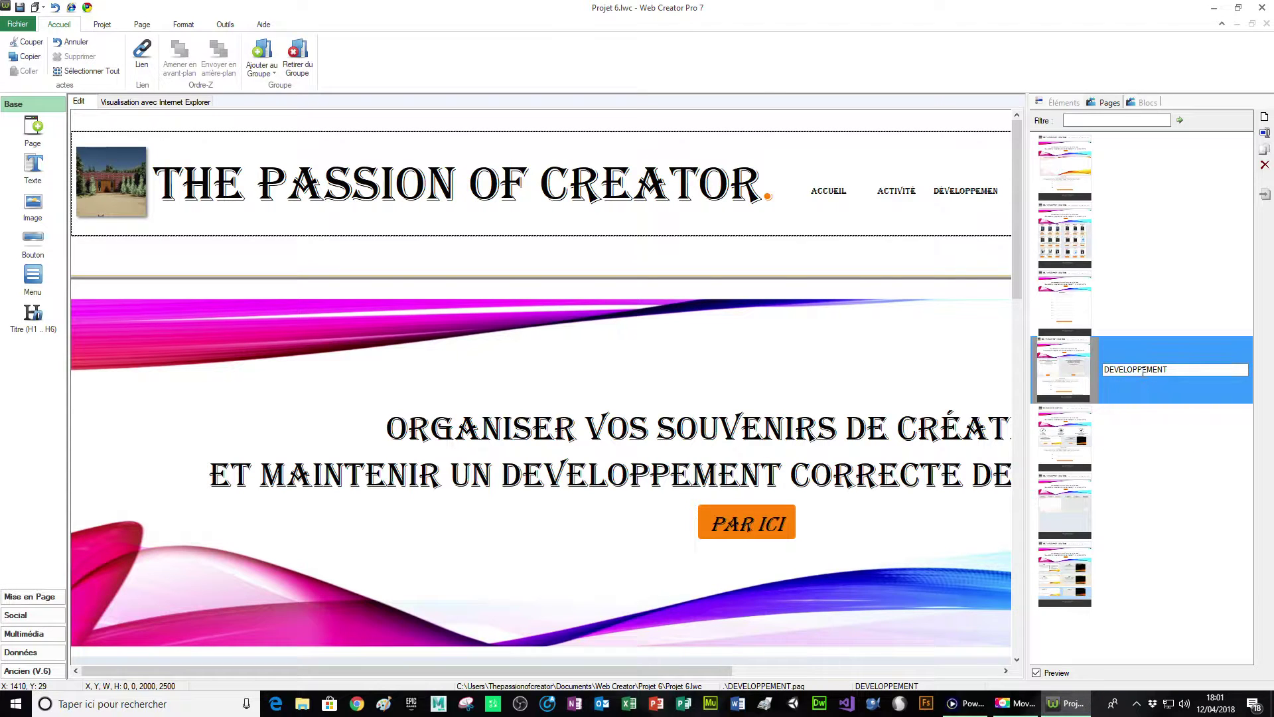
pyautogui.press('BackSpace')
pyautogui.press('Return')
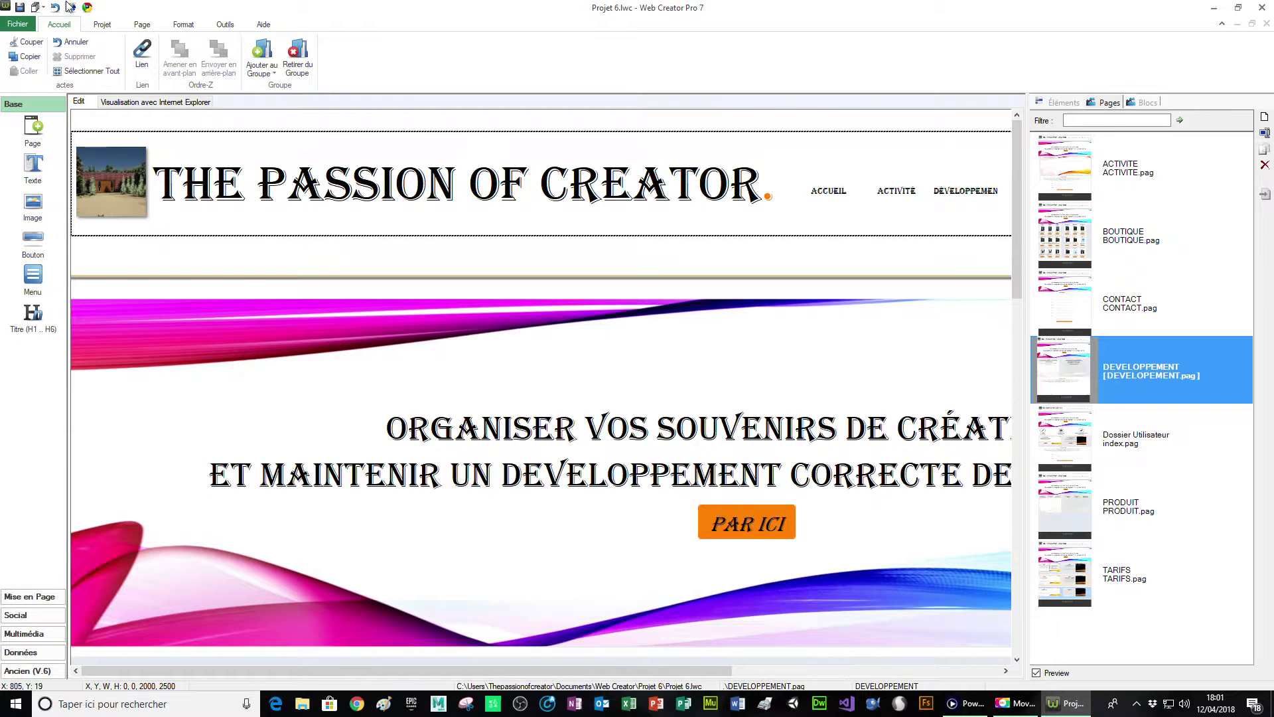
# - Preview the Développement page in Chrome, test the header menu's Activité and Développement links, and return to the editor
pyautogui.click(86, 11)
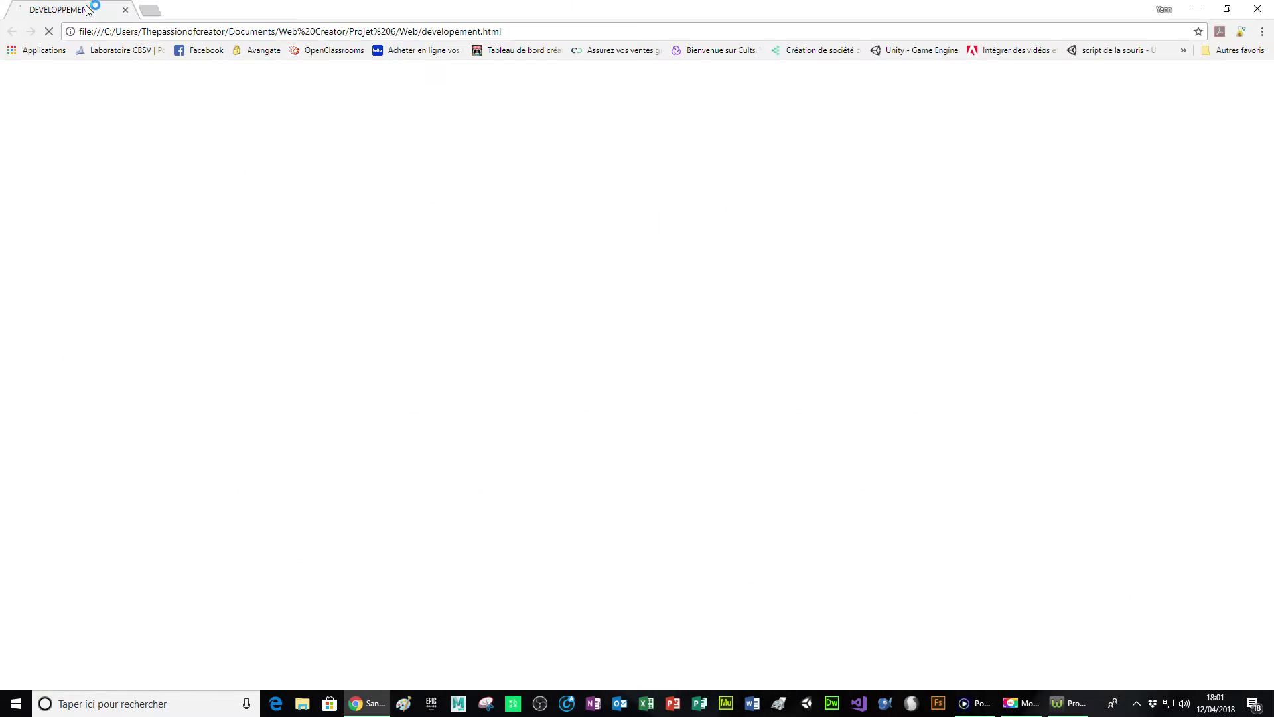
pyautogui.click(903, 148)
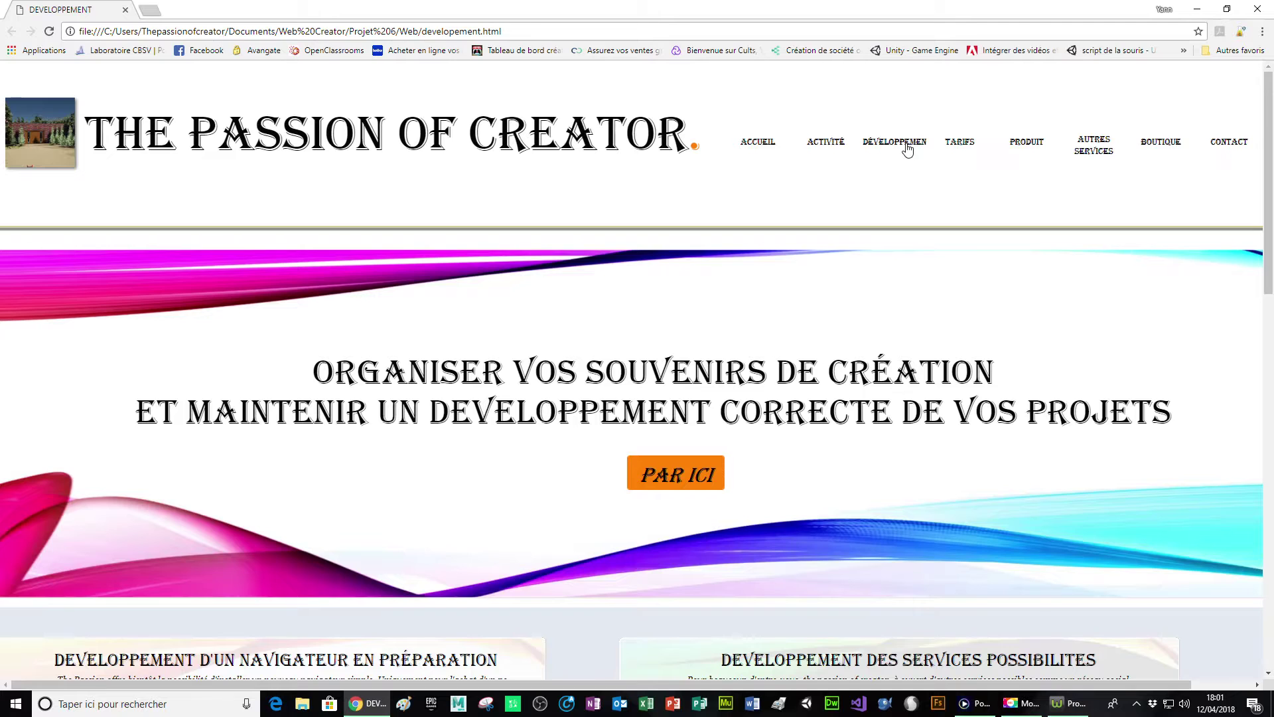
pyautogui.click(830, 142)
pyautogui.click(886, 142)
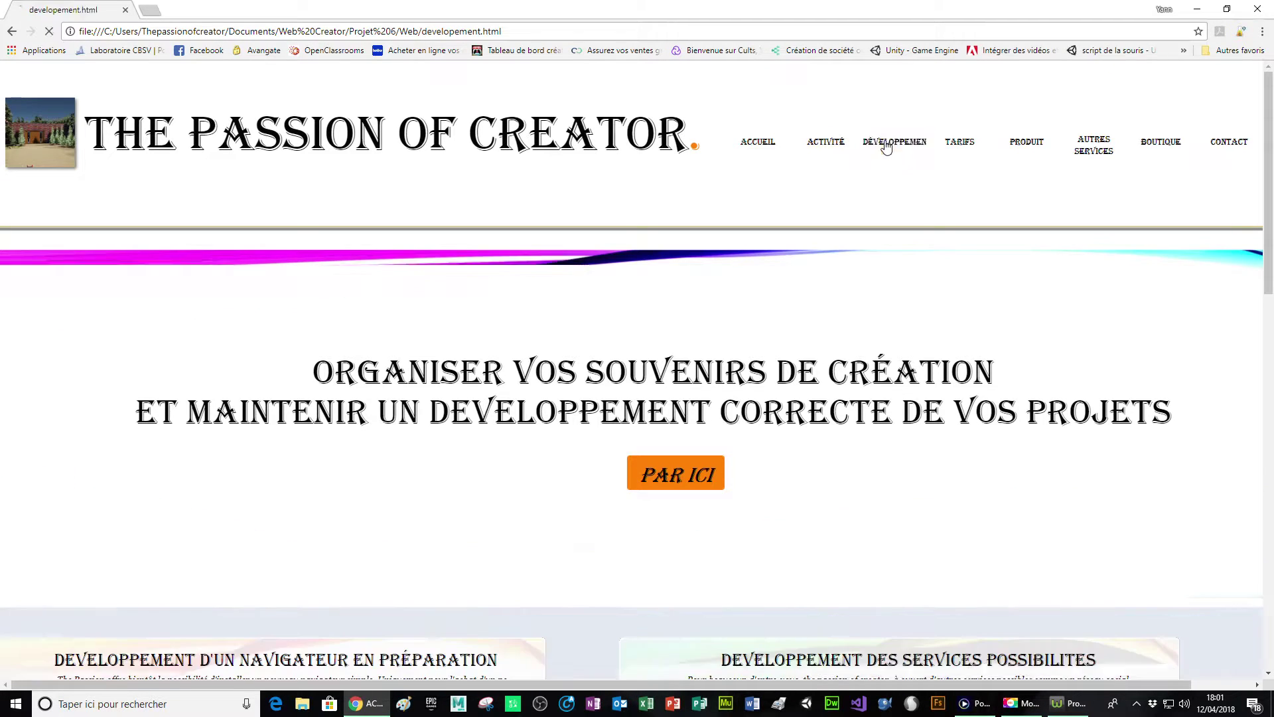
pyautogui.click(826, 143)
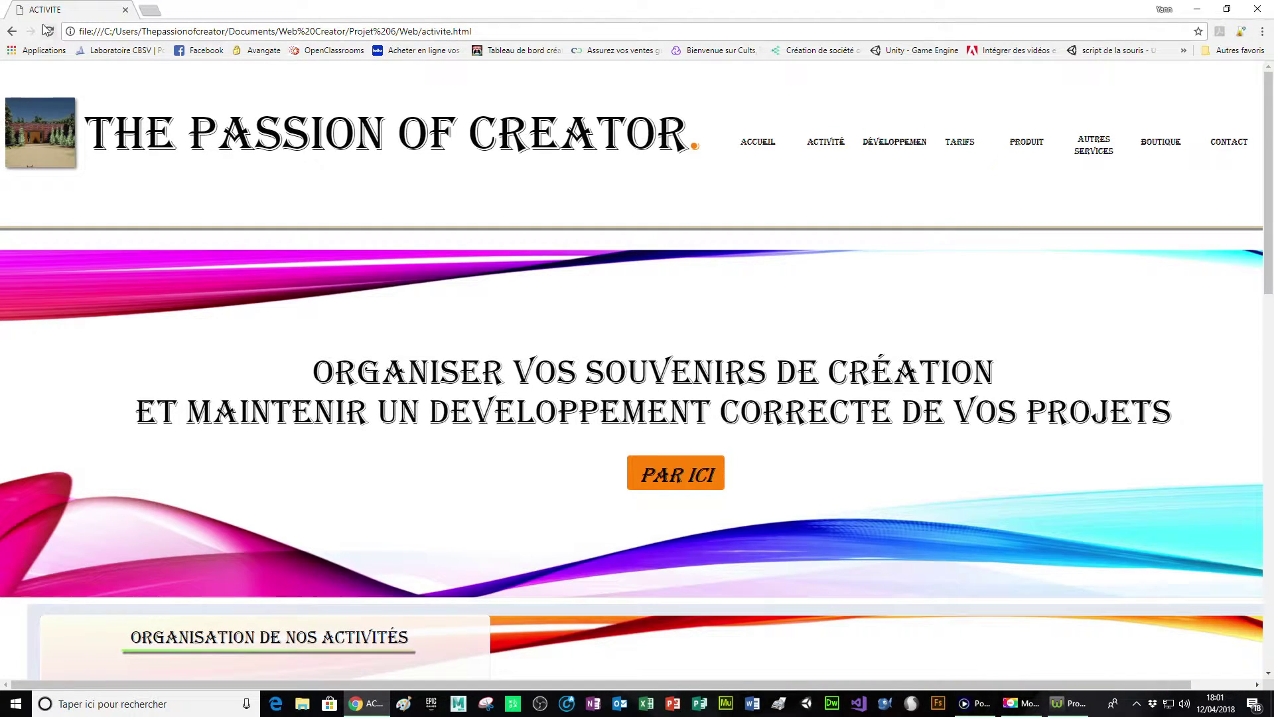
pyautogui.click(1257, 8)
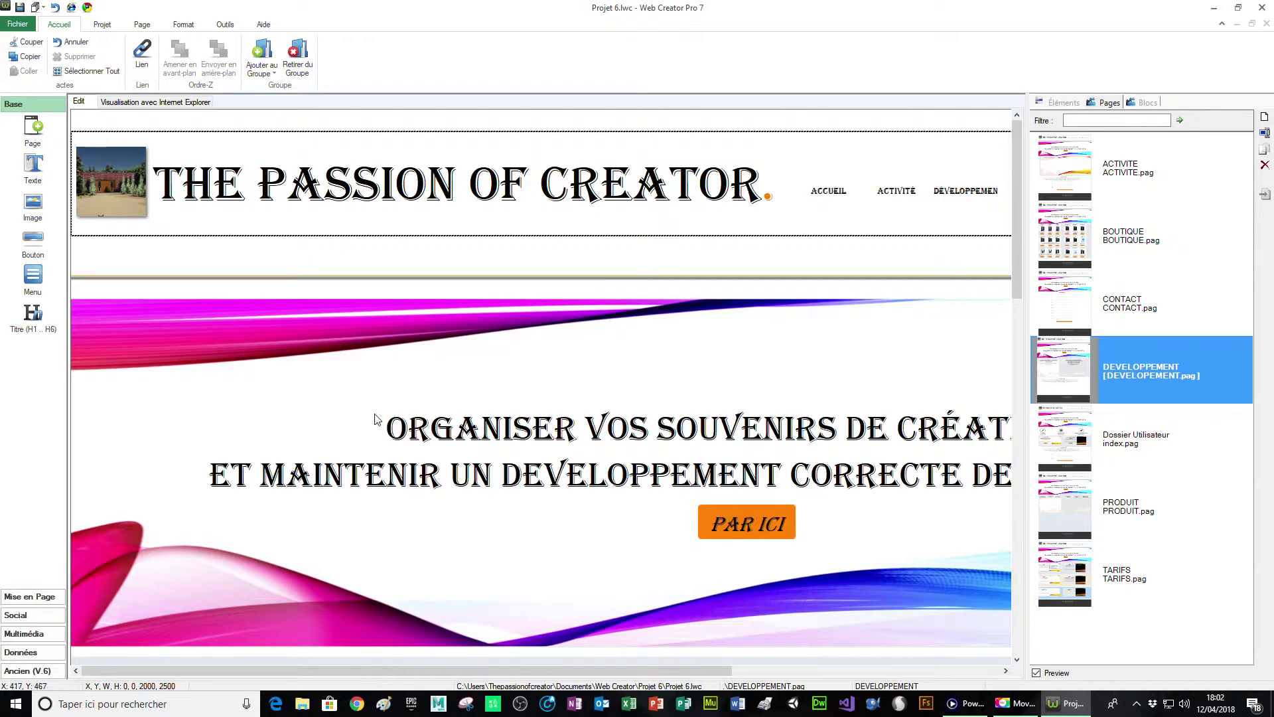
# - Minimize the editor, switch to Chrome and open the bookmarked LMSOFT WebCreator Xpress website
pyautogui.click(1221, 13)
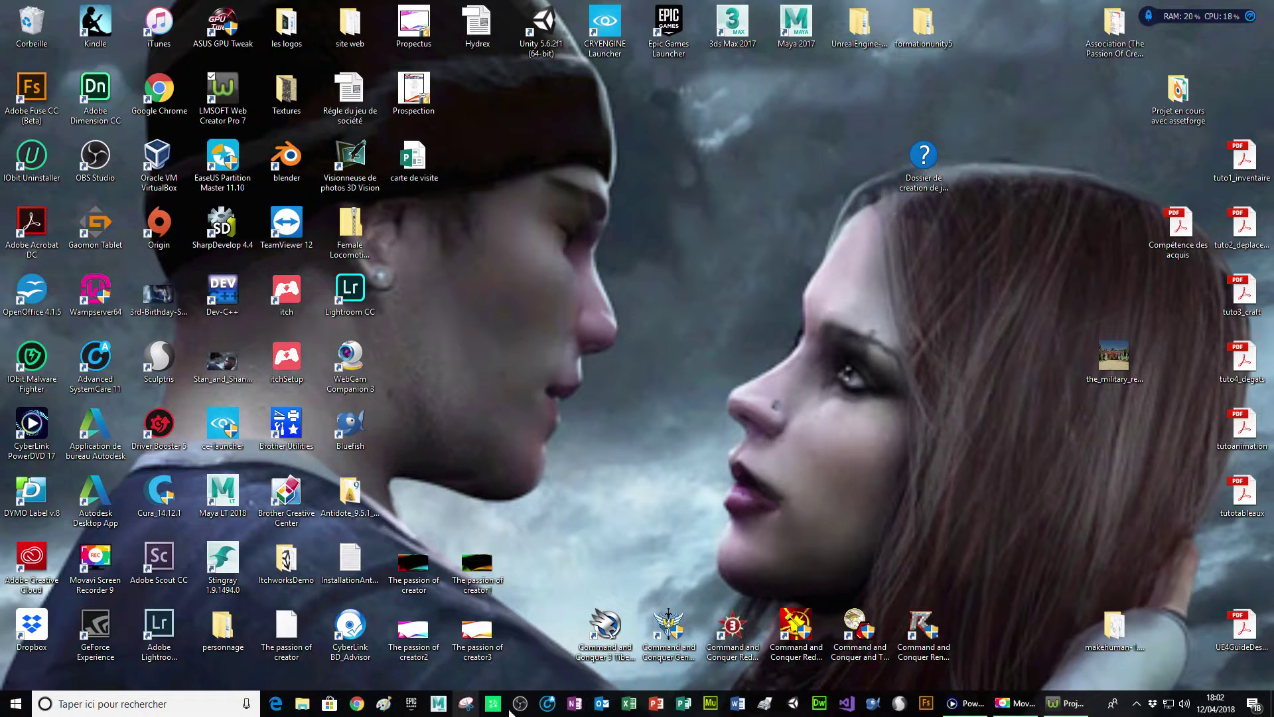
pyautogui.click(357, 704)
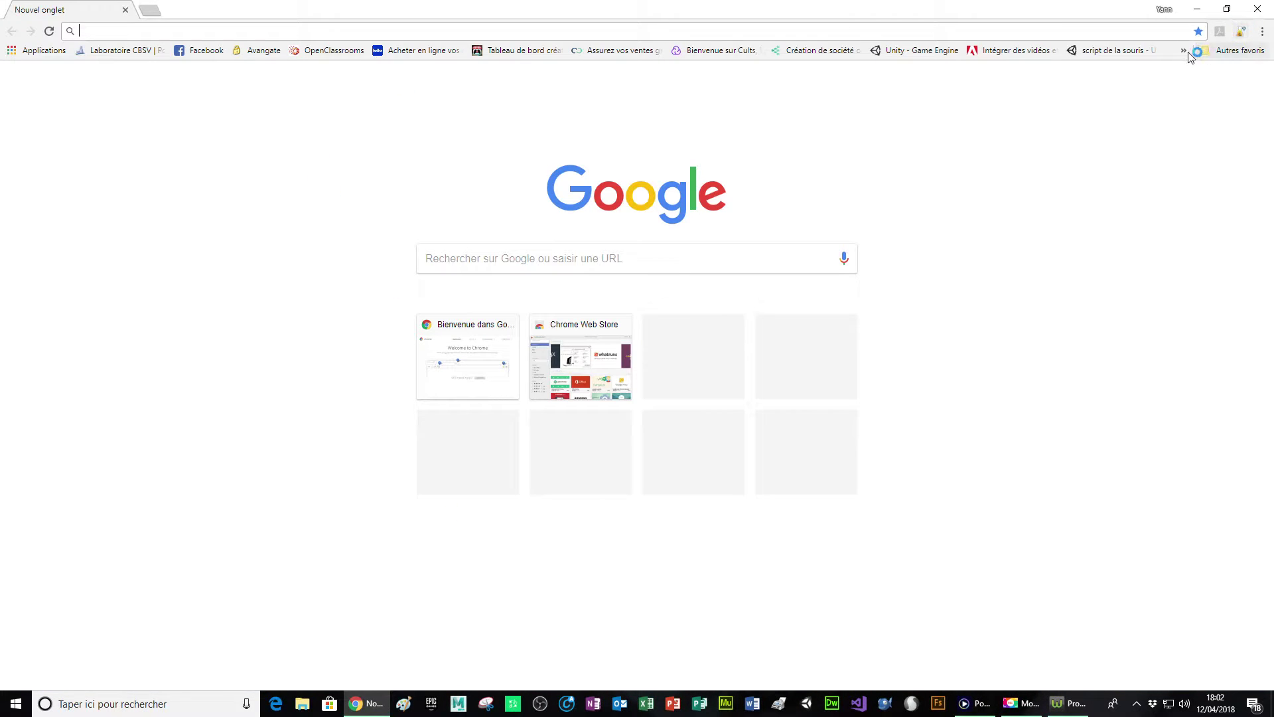
pyautogui.click(1184, 51)
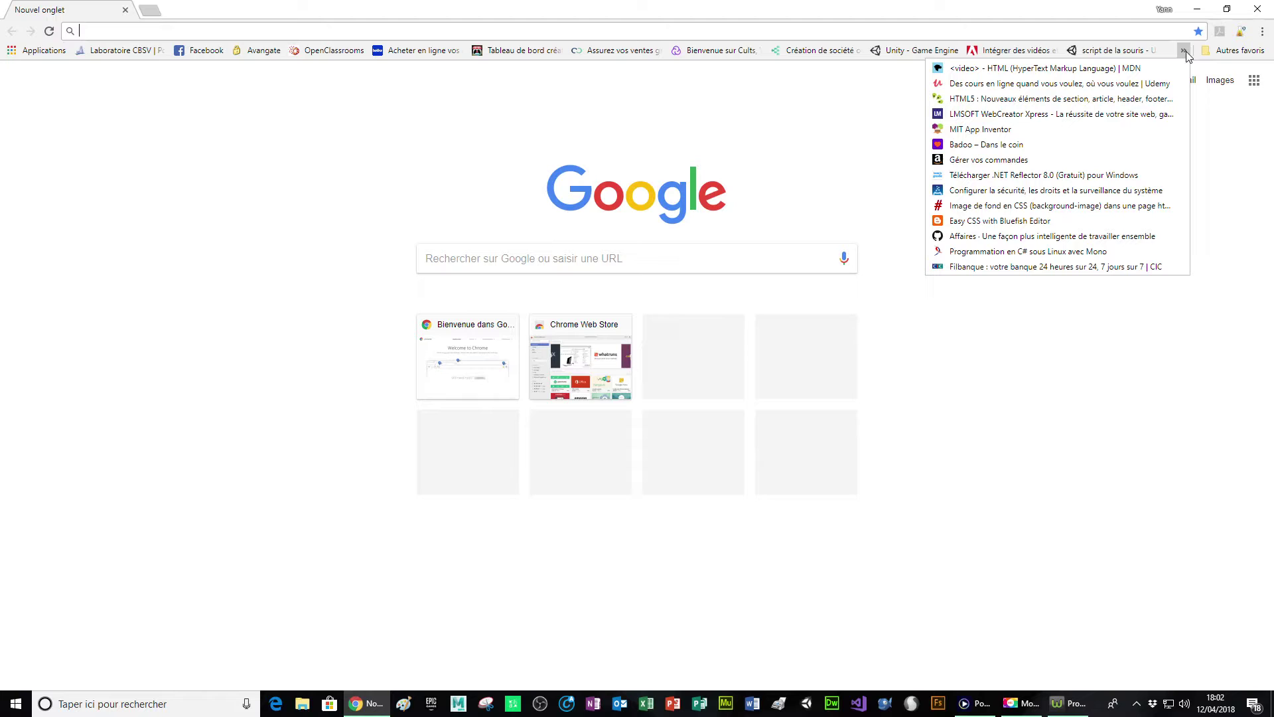
pyautogui.click(1092, 114)
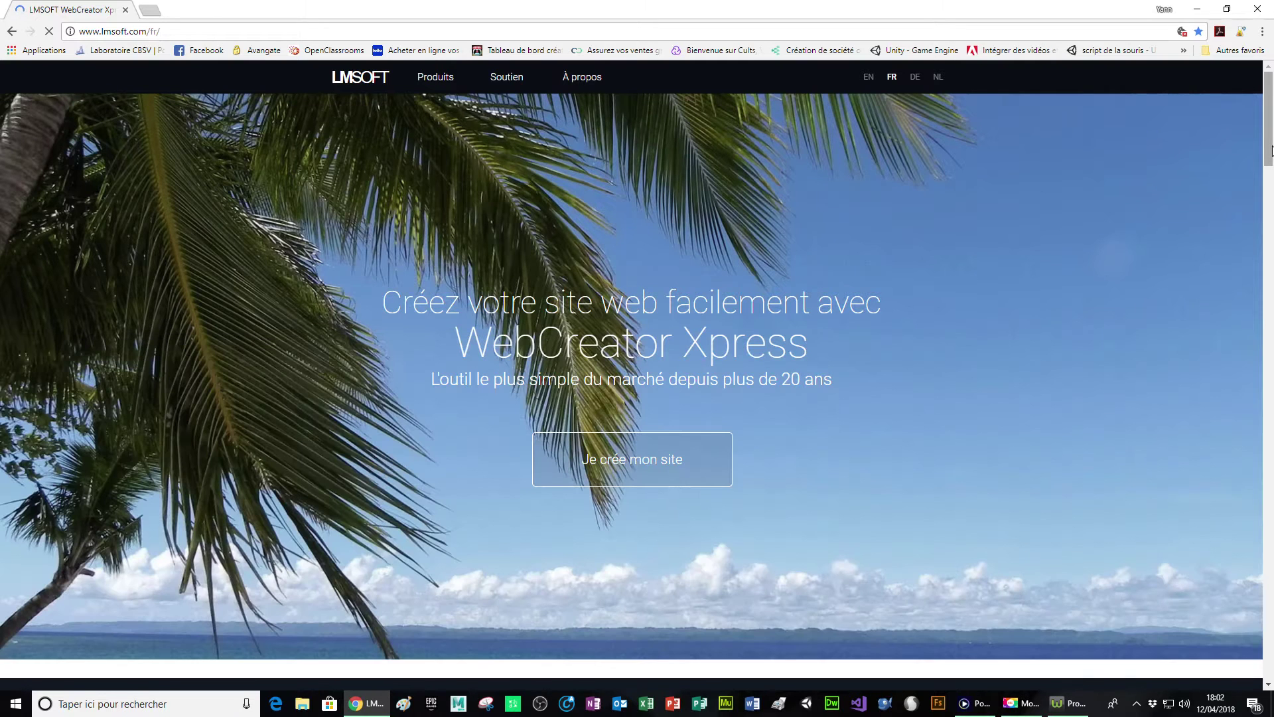
# - Look through the LMSOFT home page, from its product range and template section to the contact form and footer, and return to its main menu
pyautogui.moveTo(1268, 151); pyautogui.dragTo(1270, 396)
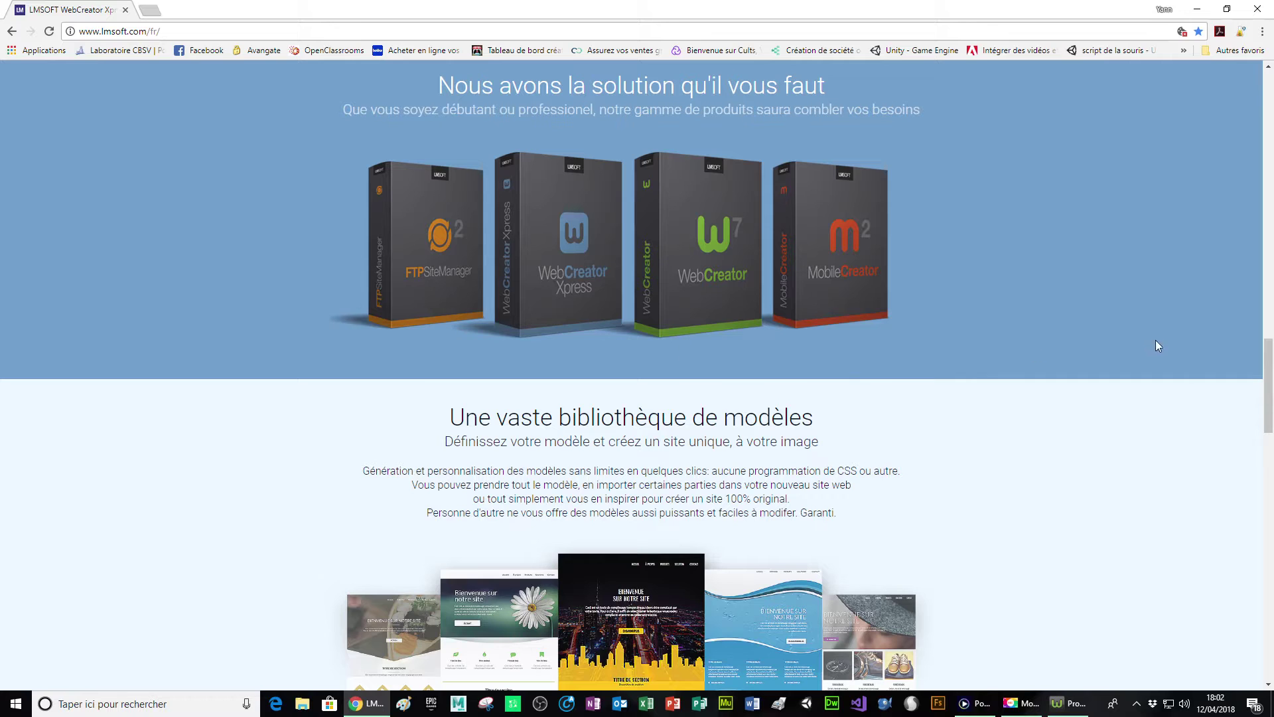
pyautogui.moveTo(1269, 402); pyautogui.dragTo(1272, 654)
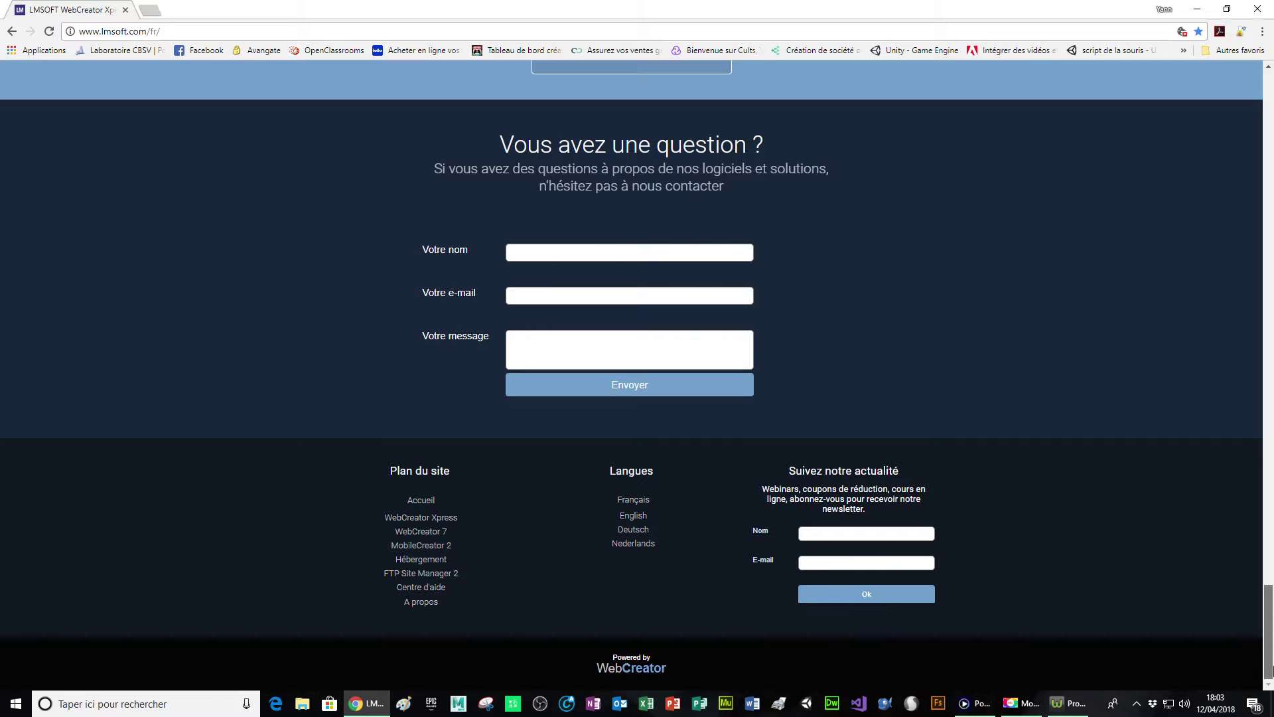
pyautogui.moveTo(1272, 661); pyautogui.dragTo(1202, 432)
pyautogui.scroll(3, 1188, 385)
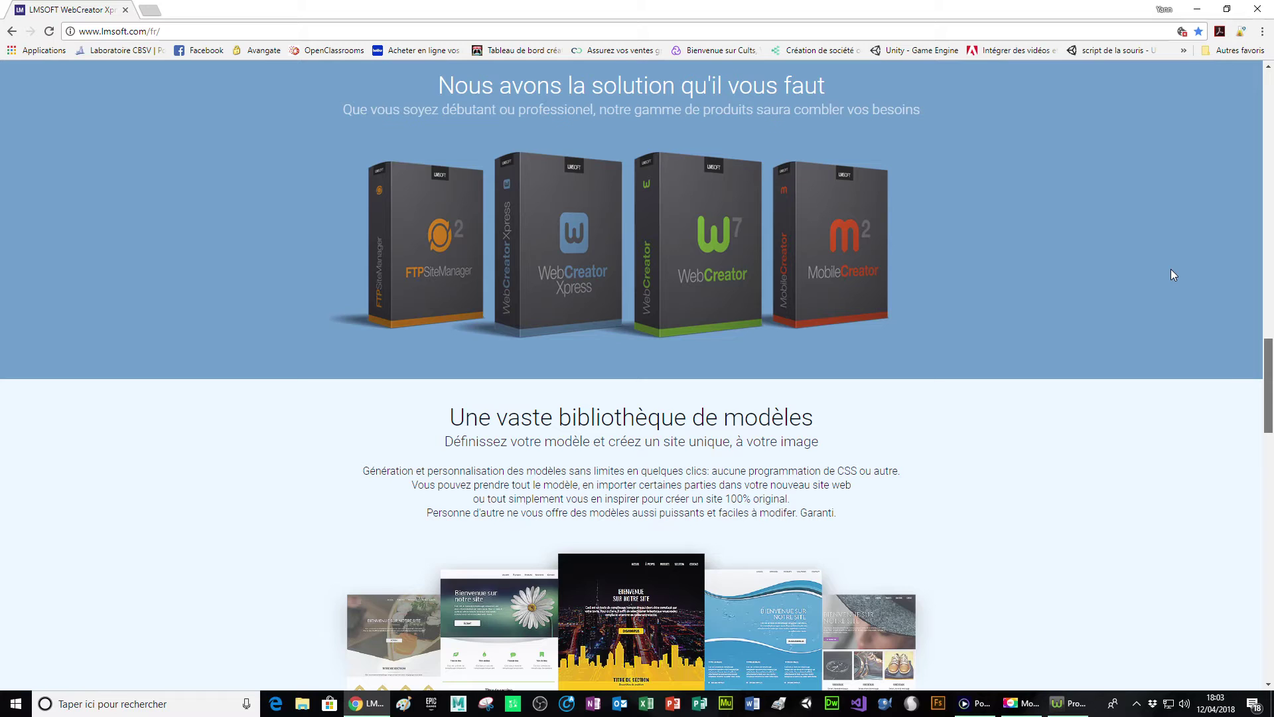
pyautogui.moveTo(1171, 269); pyautogui.dragTo(1188, 237)
pyautogui.moveTo(1267, 243); pyautogui.dragTo(1235, 137)
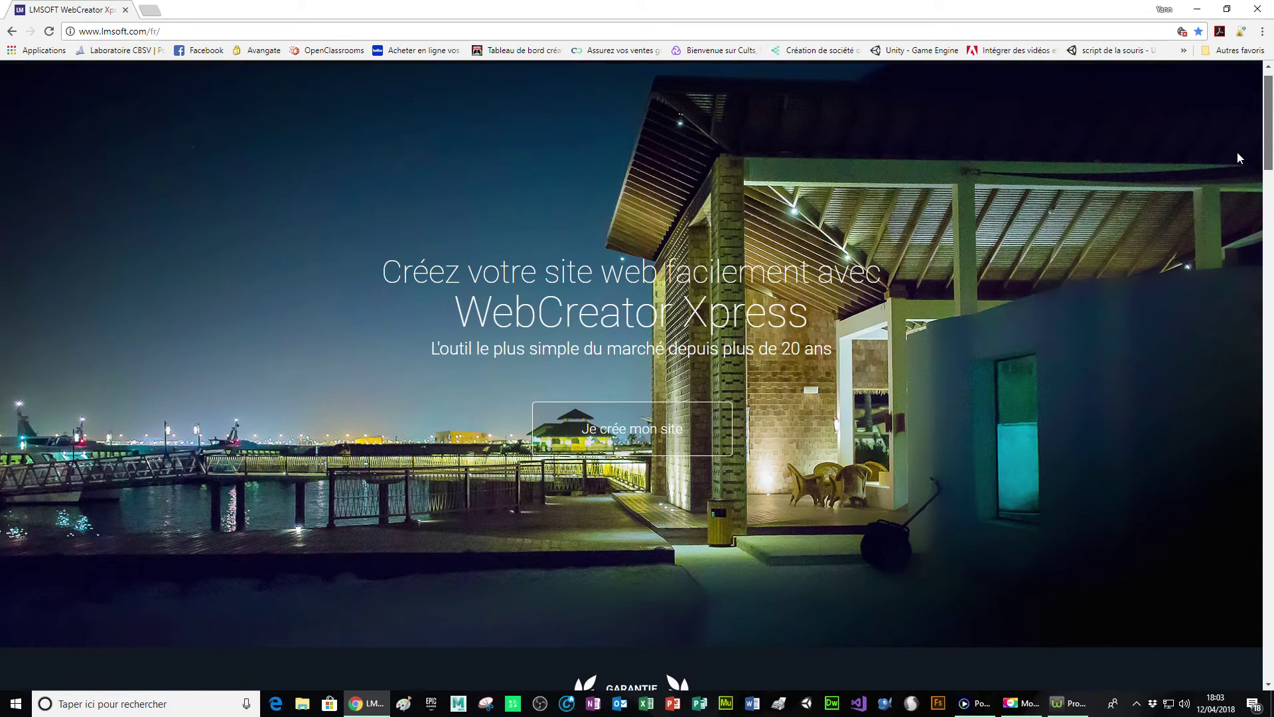
pyautogui.scroll(-3, 1229, 177)
pyautogui.scroll(3, 1221, 166)
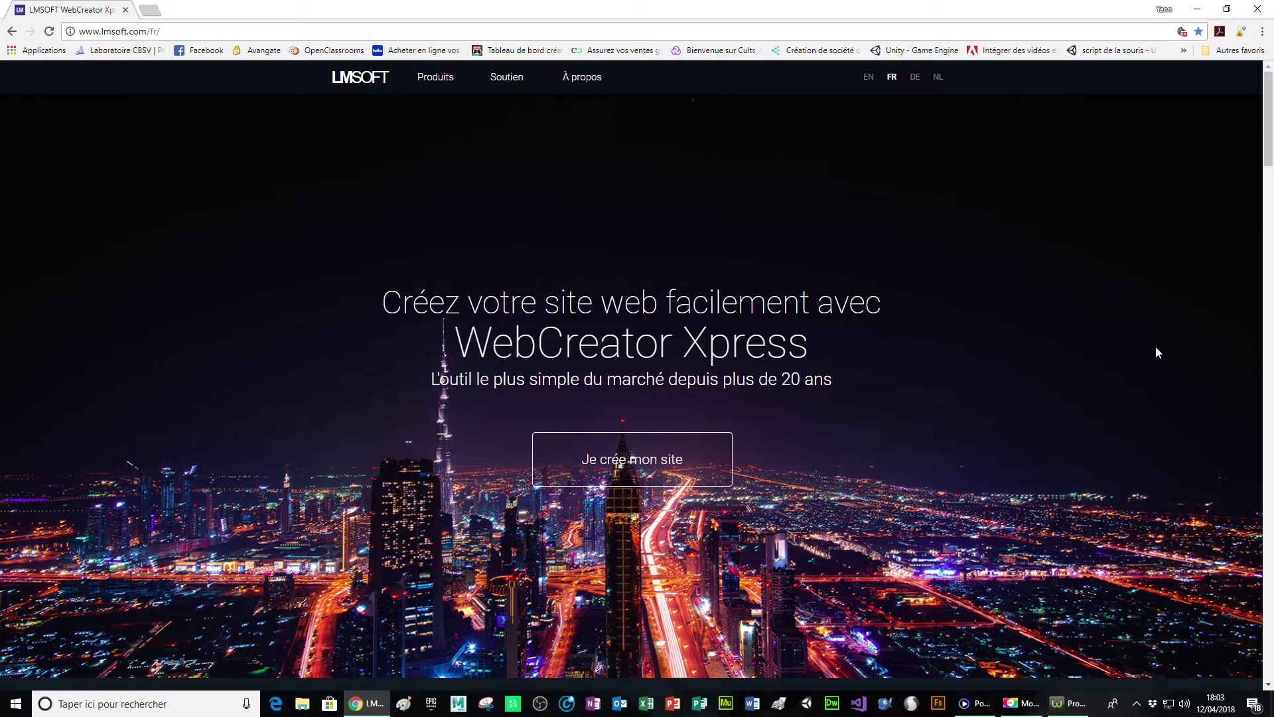
pyautogui.moveTo(518, 77)
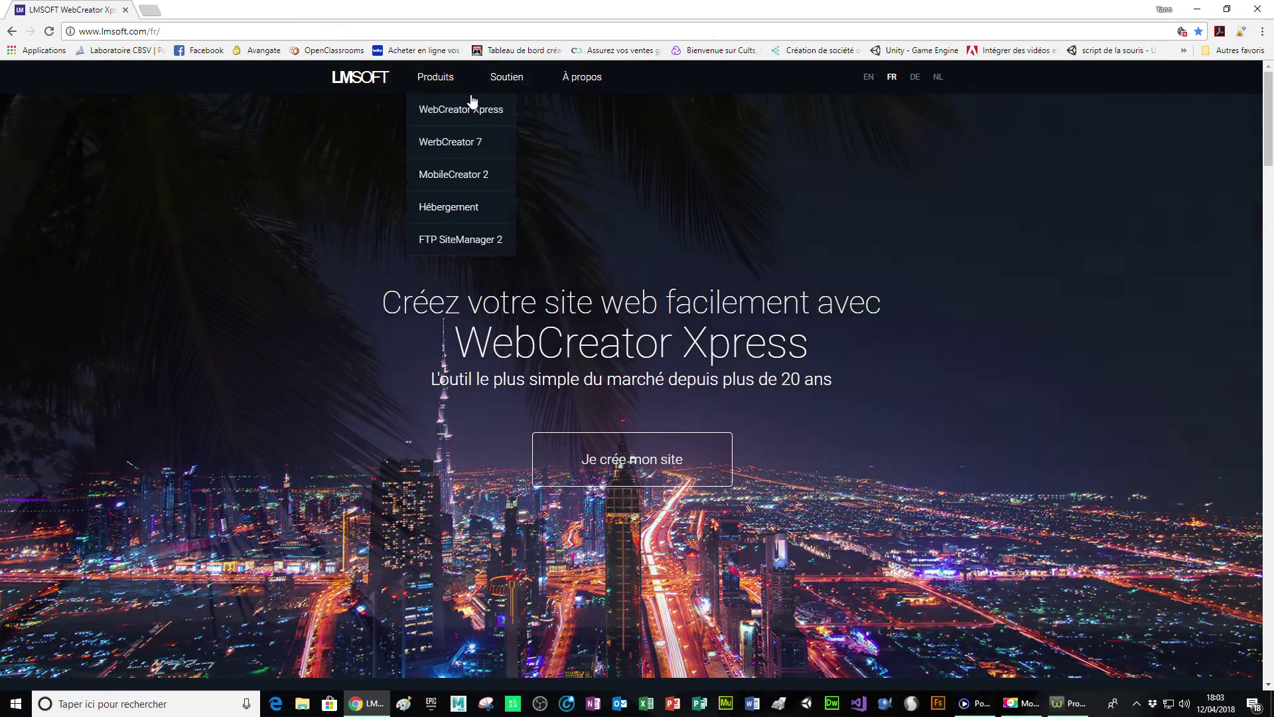